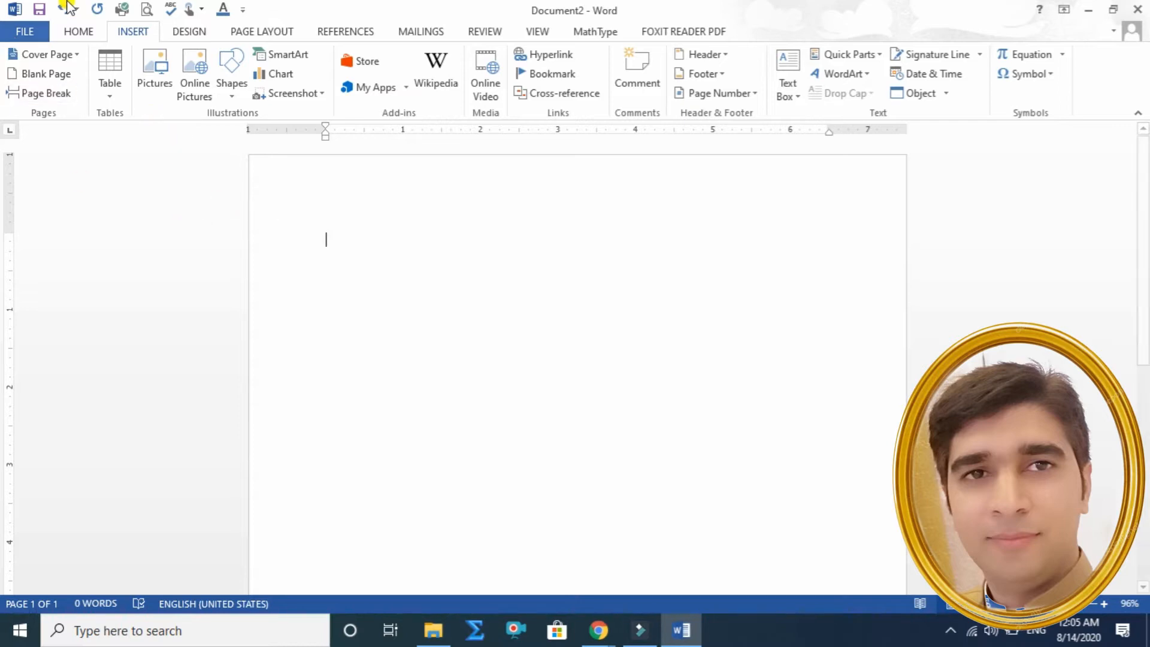
click(70, 31)
click(133, 32)
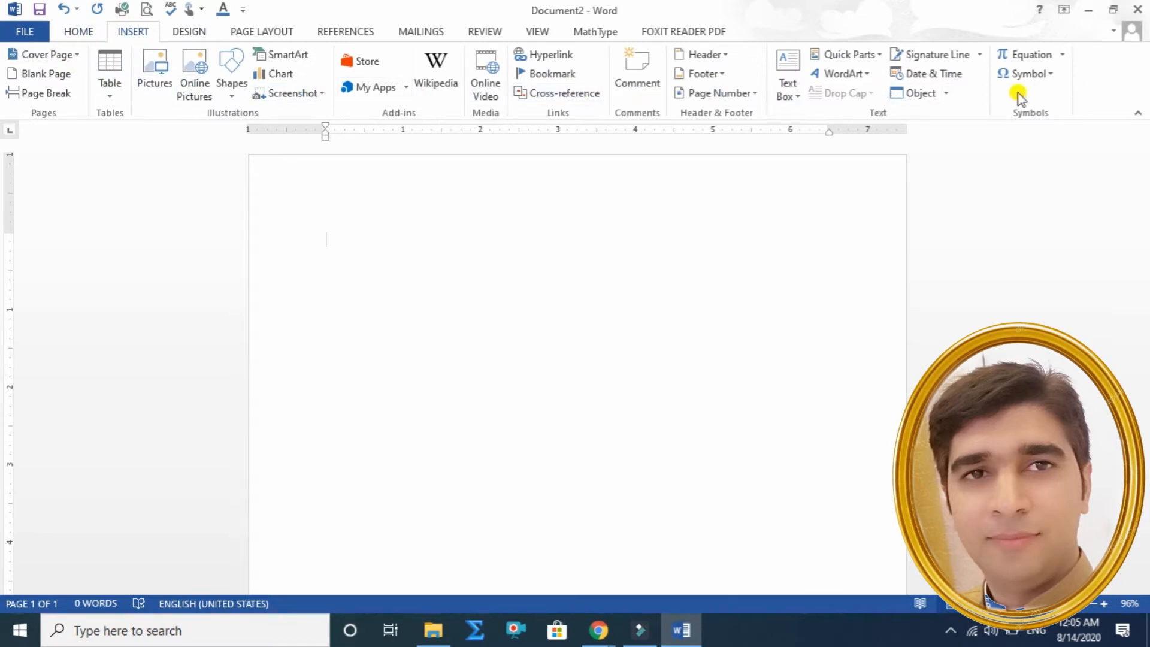
click(151, 77)
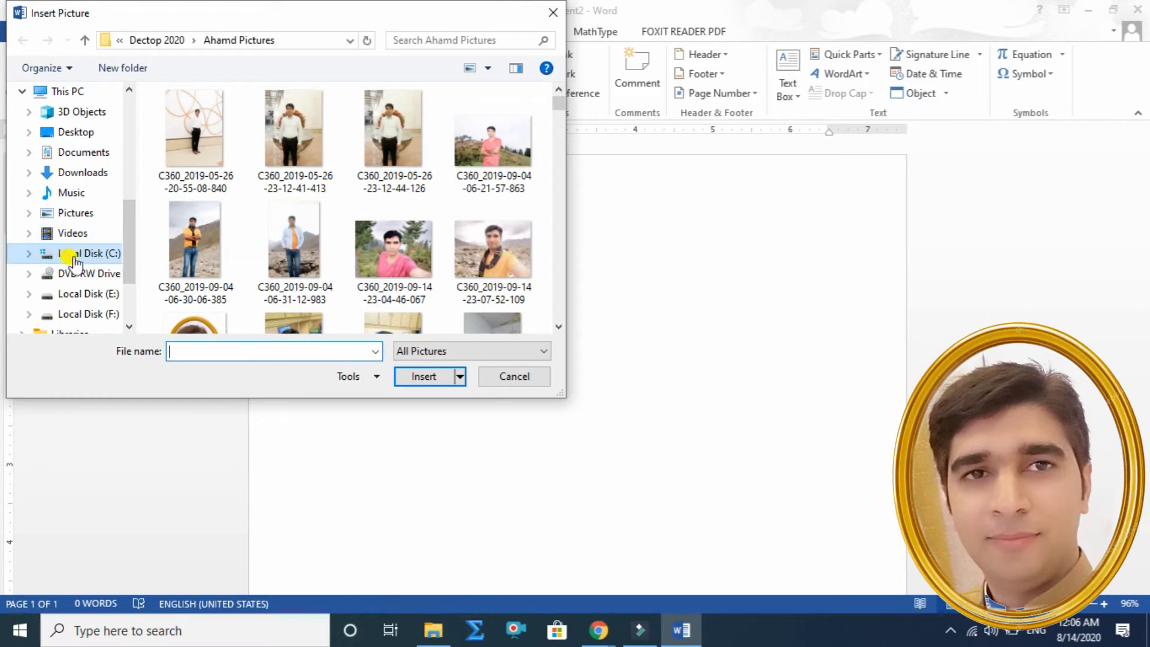
mouse_move(130, 241)
mouse_down()
mouse_move(128, 118)
mouse_move(127, 227)
mouse_up()
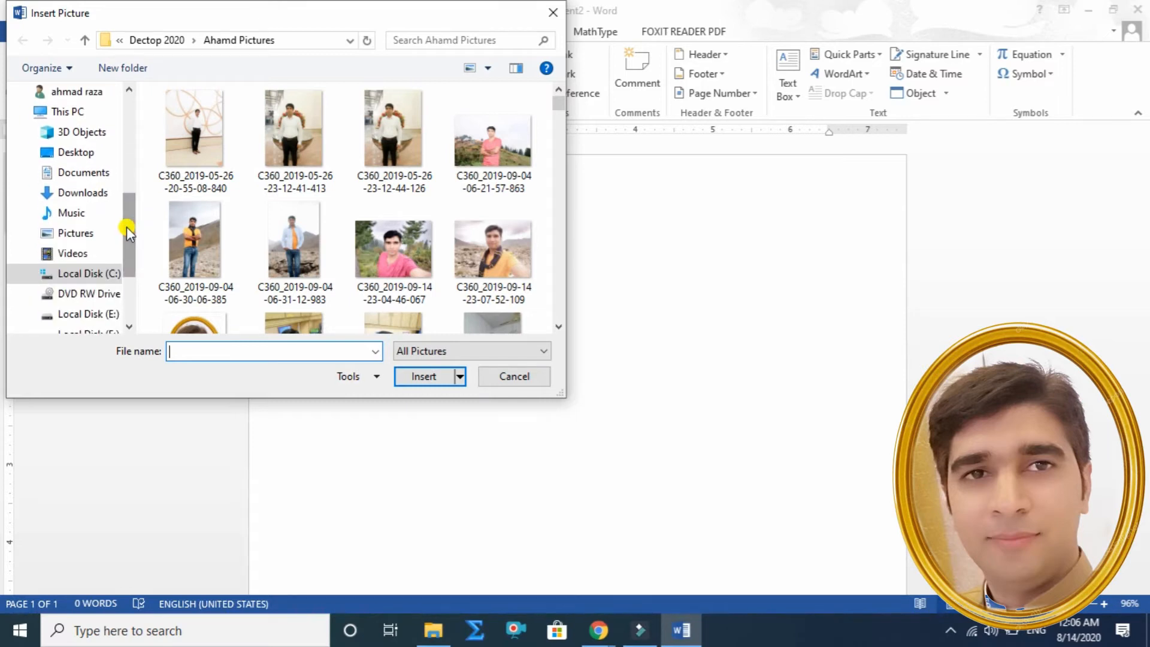
click(482, 162)
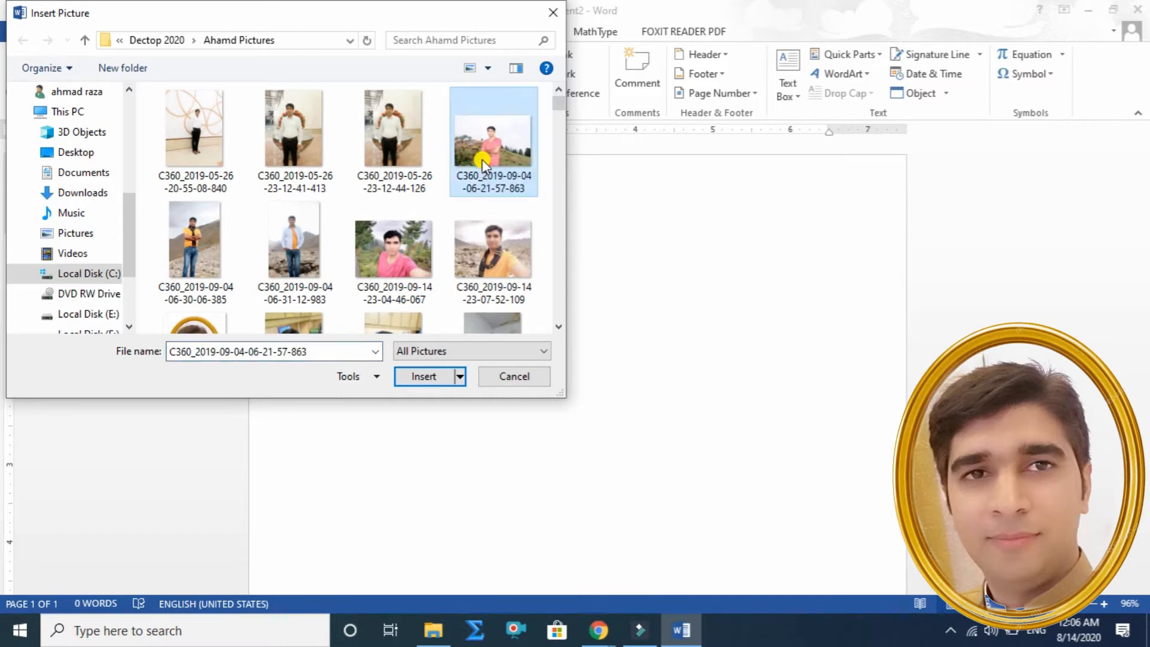
click(423, 377)
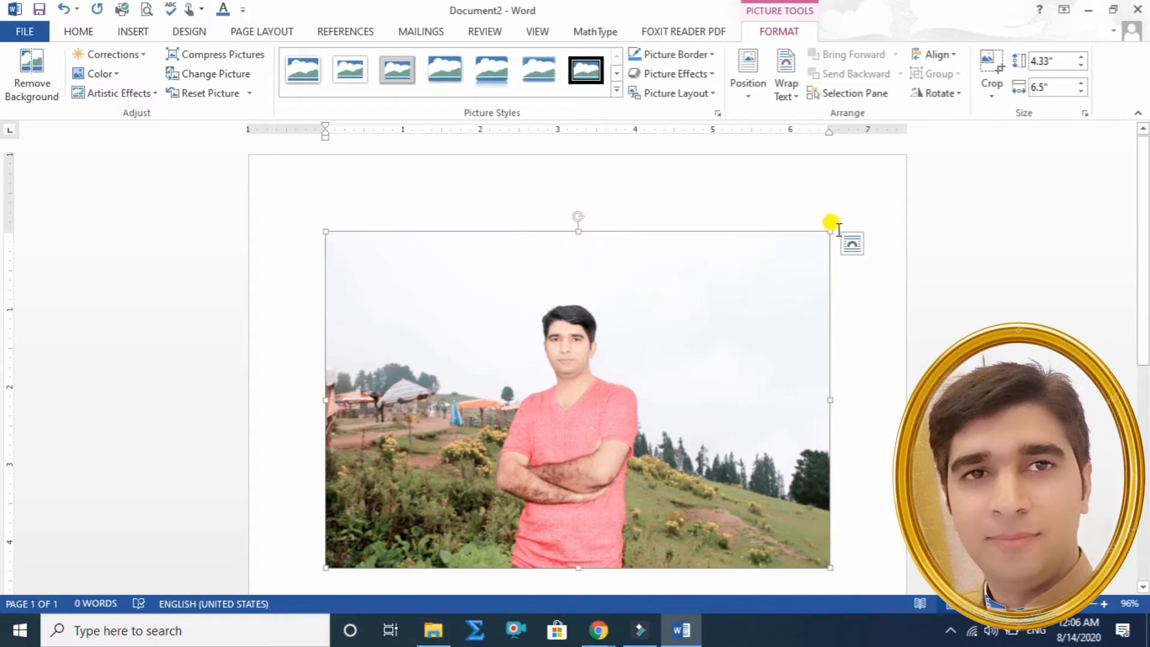
drag(830, 231, 423, 383)
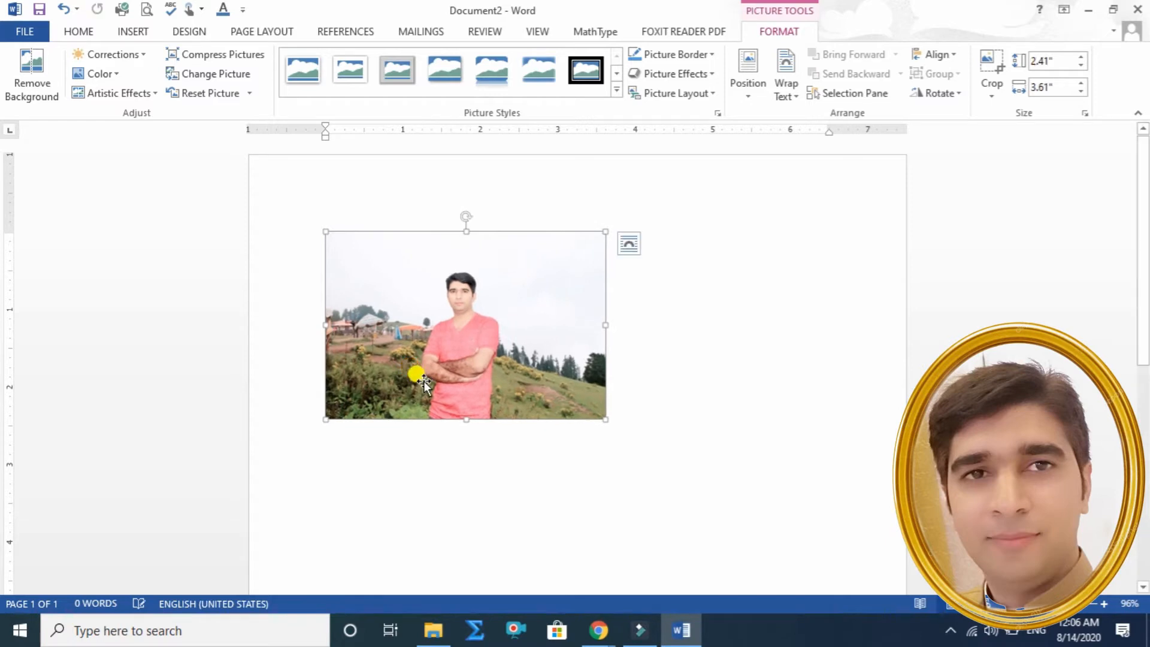
drag(605, 231, 792, 201)
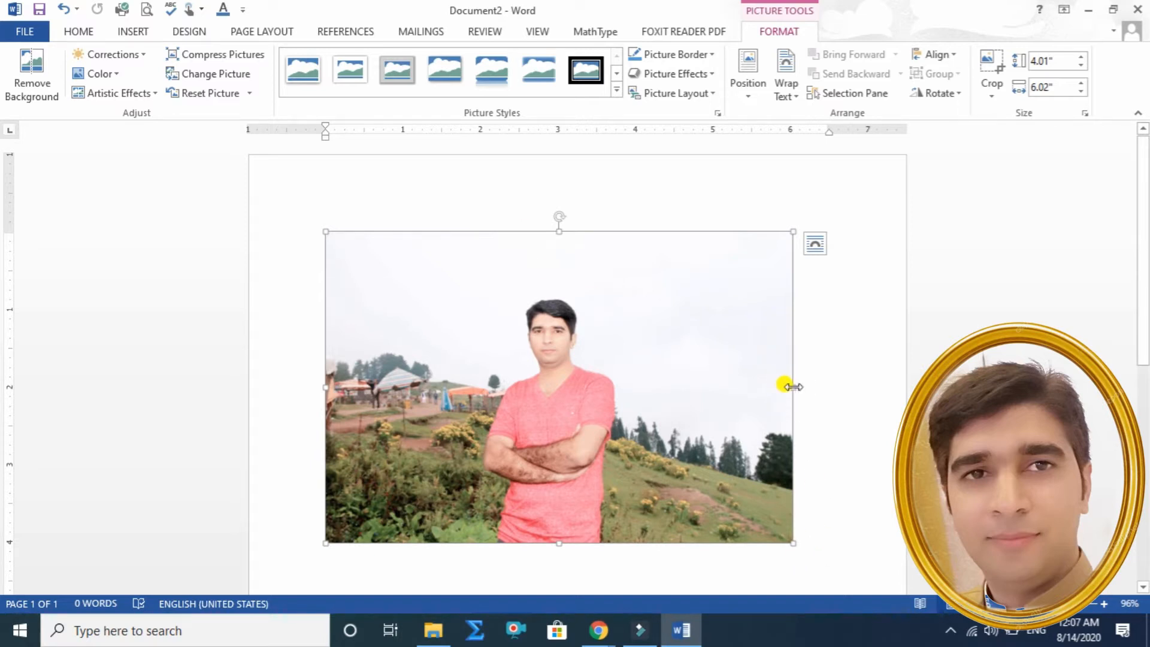
- Stretch the picture by its individual sides to about 7.05" wide and 5.15" high
drag(793, 387, 881, 383)
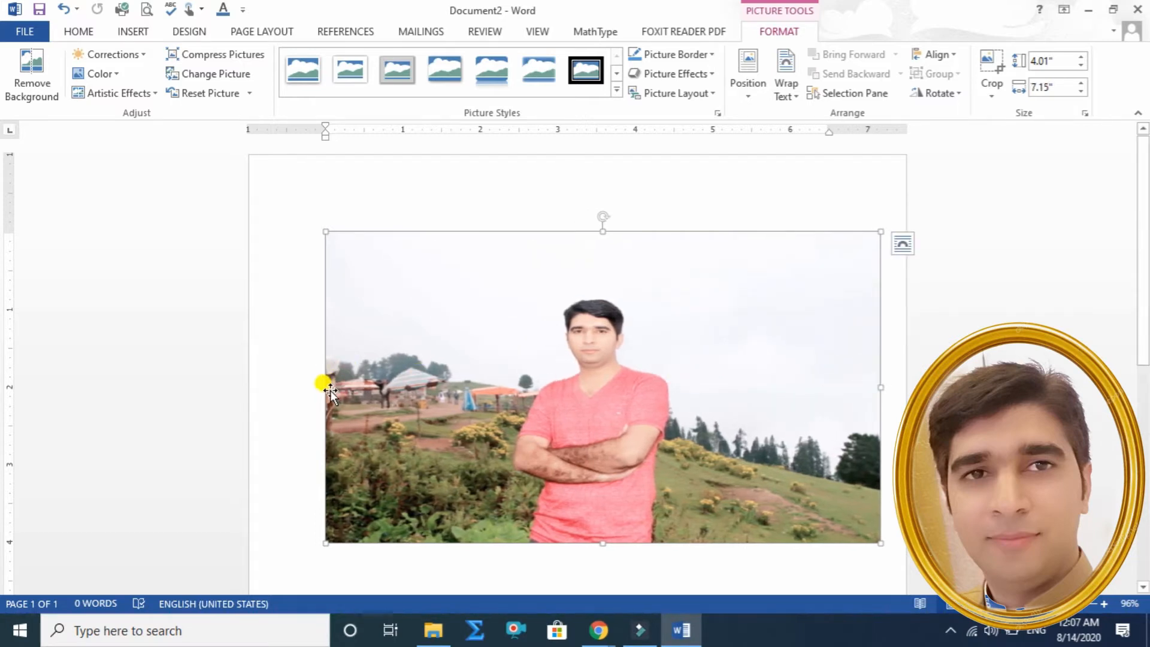
mouse_move(324, 387)
mouse_down()
mouse_move(265, 389)
mouse_move(318, 375)
mouse_up()
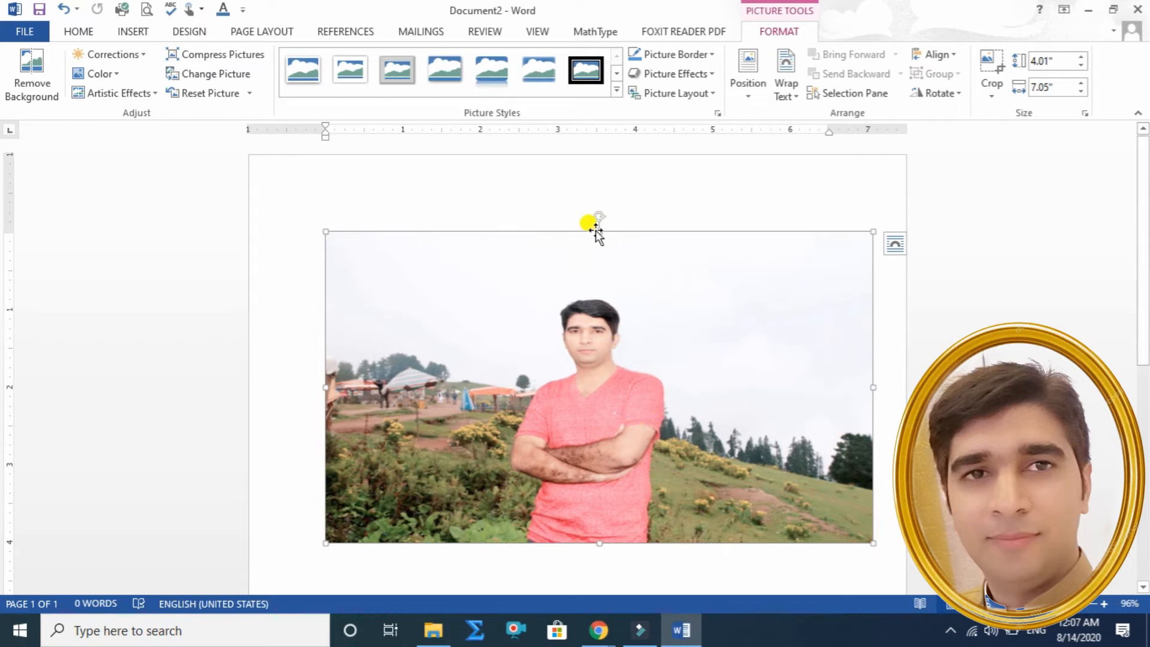
drag(600, 231, 591, 190)
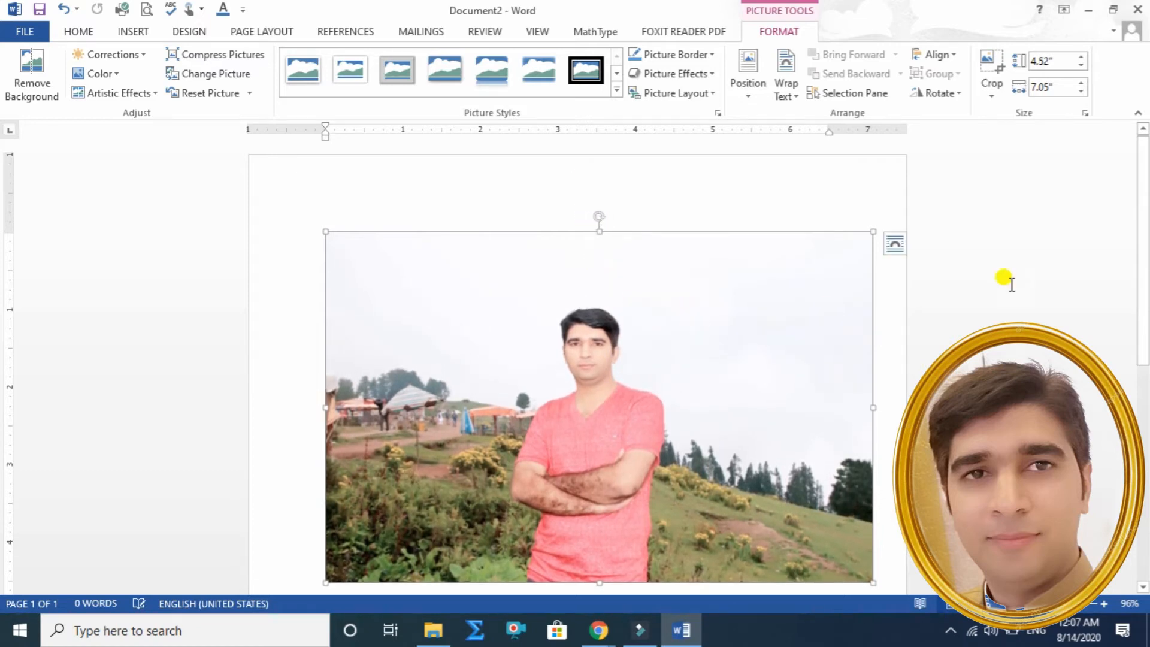
drag(1145, 237, 1144, 281)
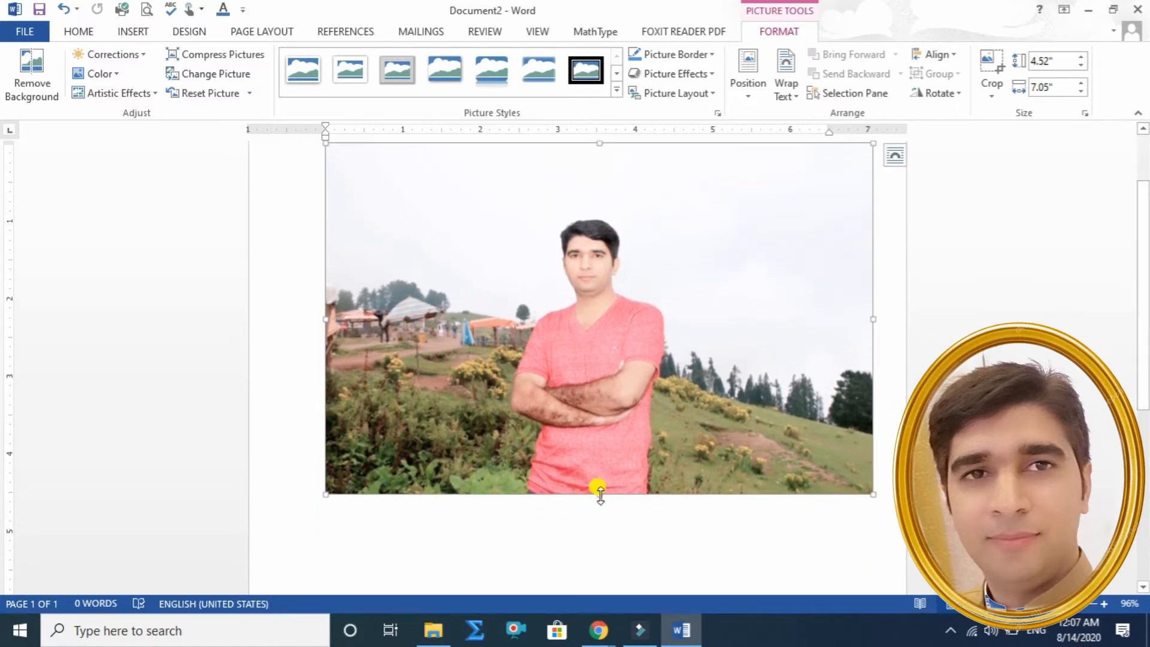
drag(600, 495, 594, 465)
drag(1145, 381, 1144, 323)
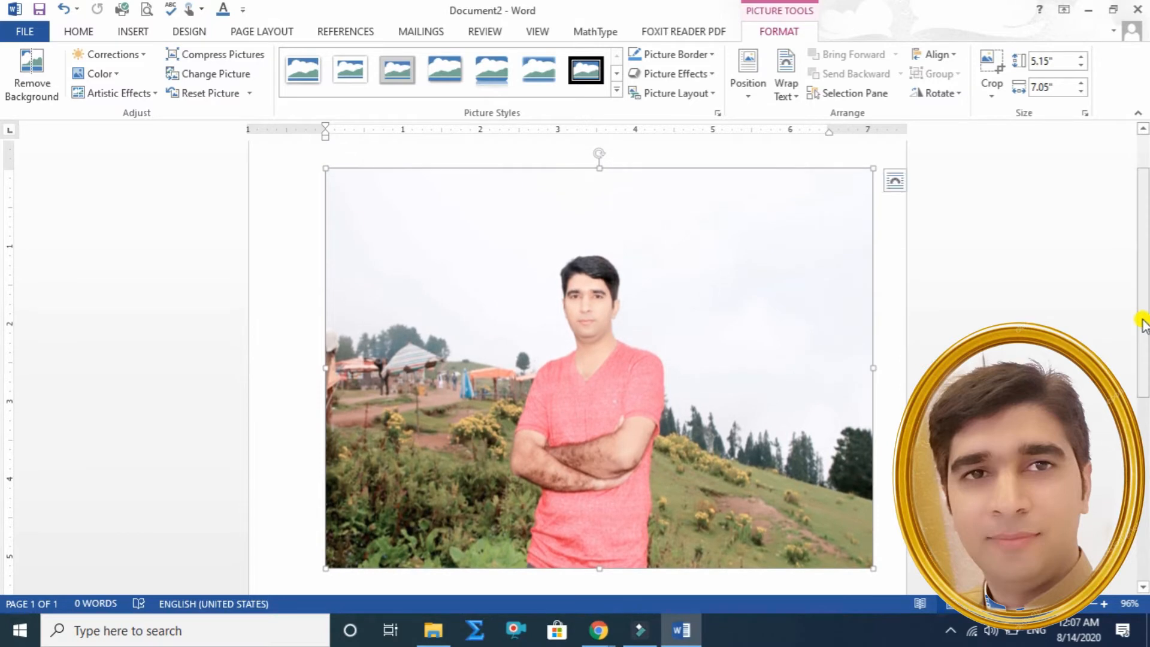
- Undo the four one-sided stretches of the picture
key(ctrl+z)
key(ctrl+z)
key(ctrl+z)
key(ctrl+z)
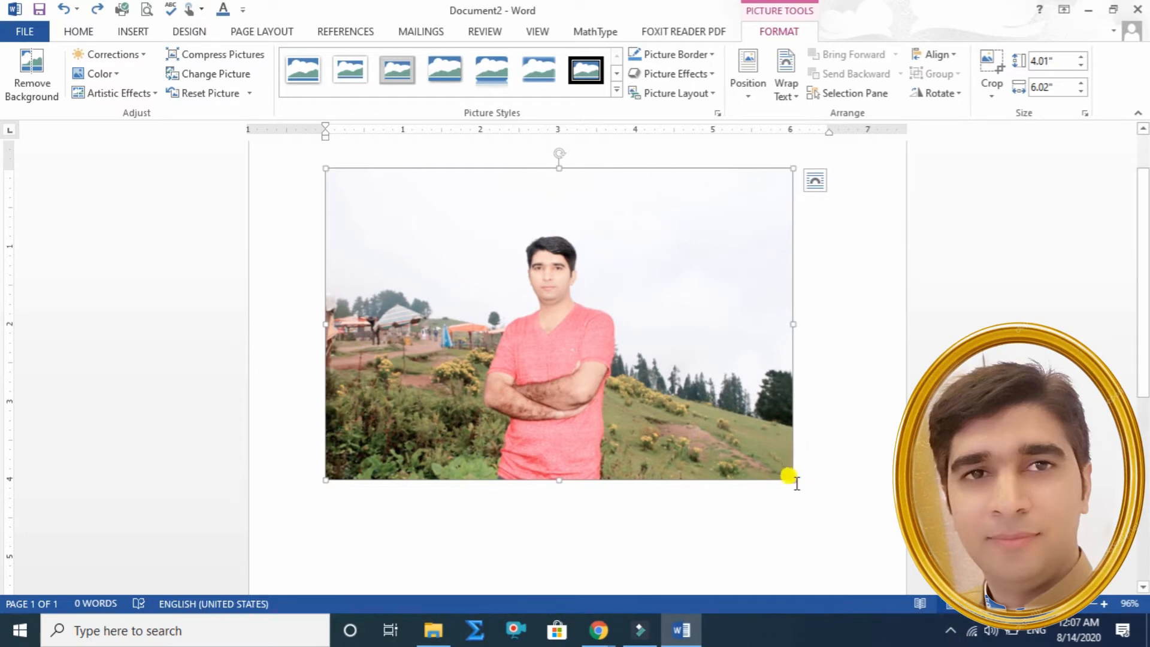
- Scale the picture proportionally from its corners to about 2.22" high by 3.34" wide
drag(790, 479, 825, 524)
drag(329, 519, 384, 326)
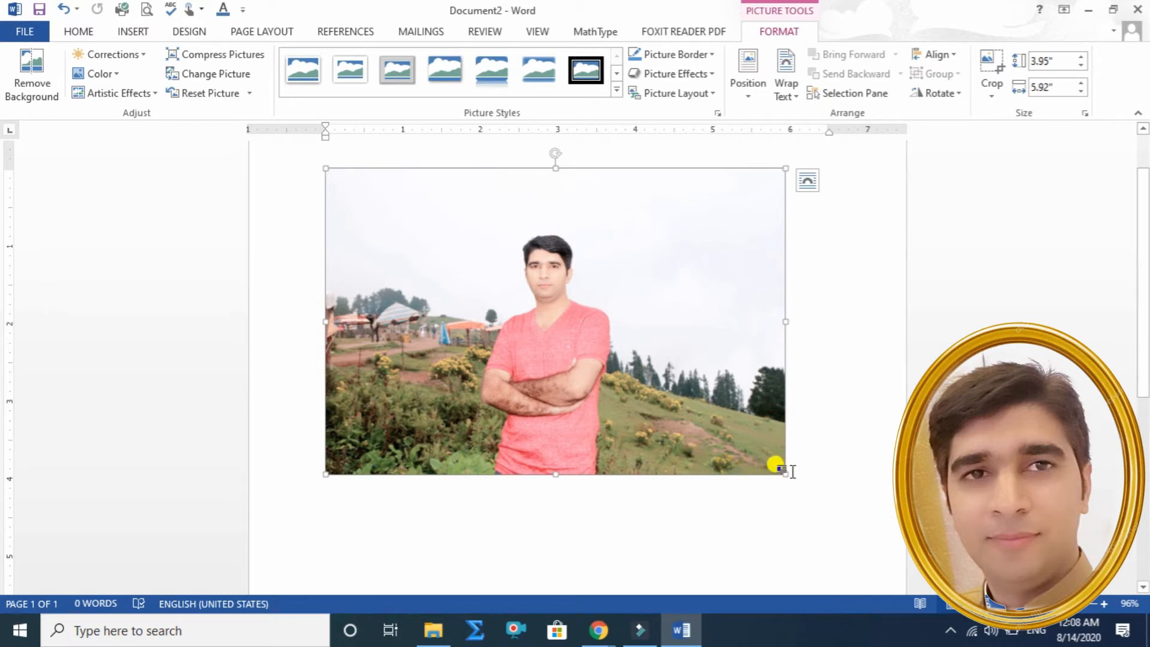
drag(785, 475, 585, 341)
drag(448, 243, 367, 291)
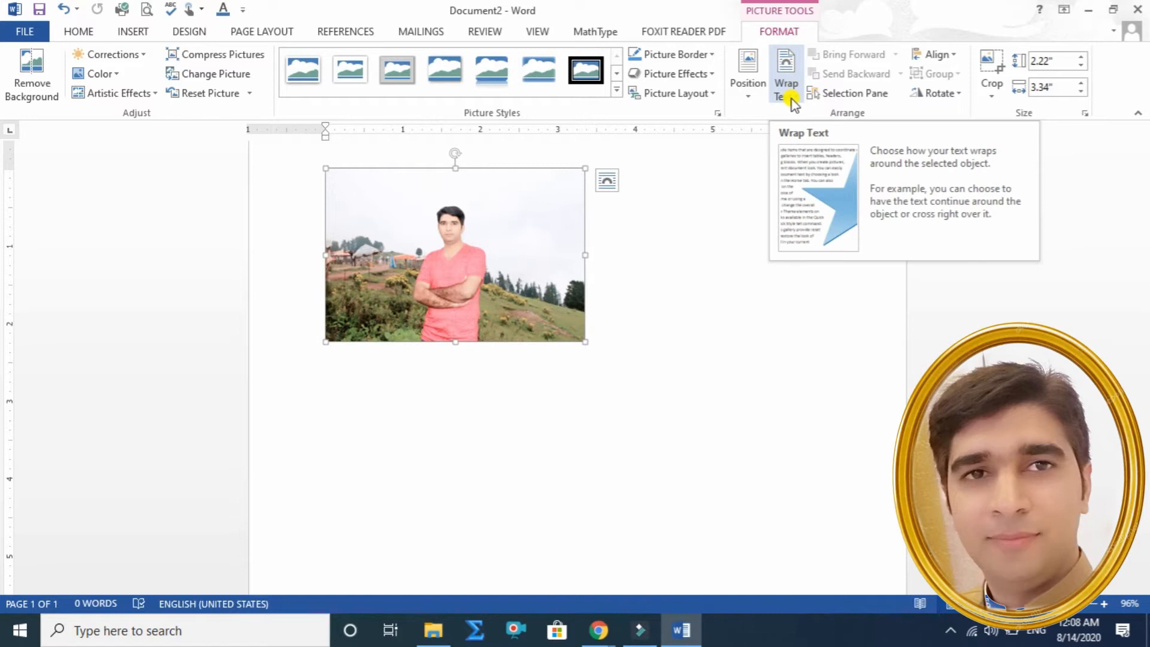
- Position the picture at the middle centre of the page with text wrapping, then move it up and toward the page's right side
click(748, 98)
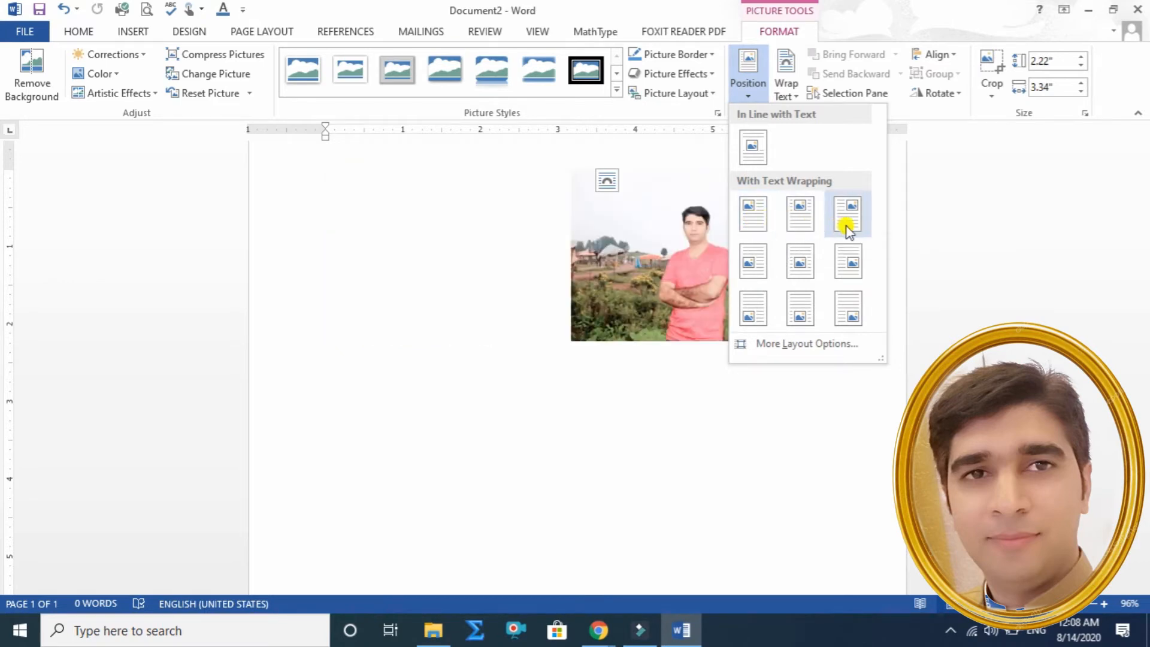
click(798, 265)
drag(1145, 295, 1131, 338)
drag(1132, 392, 1144, 333)
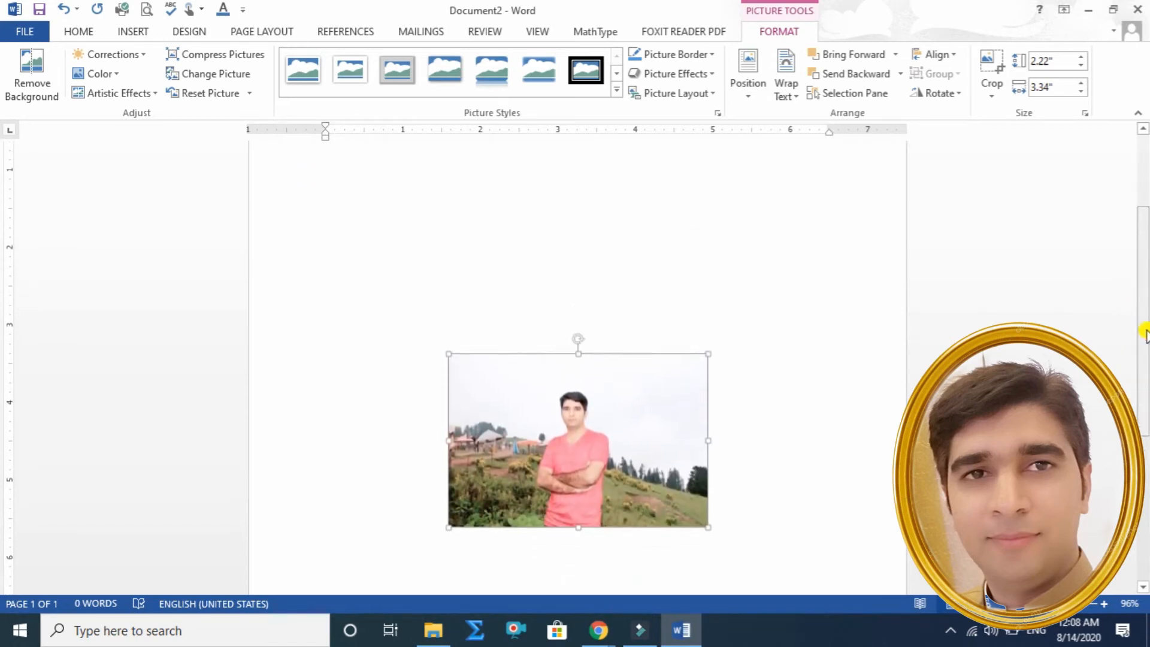
drag(585, 403, 481, 301)
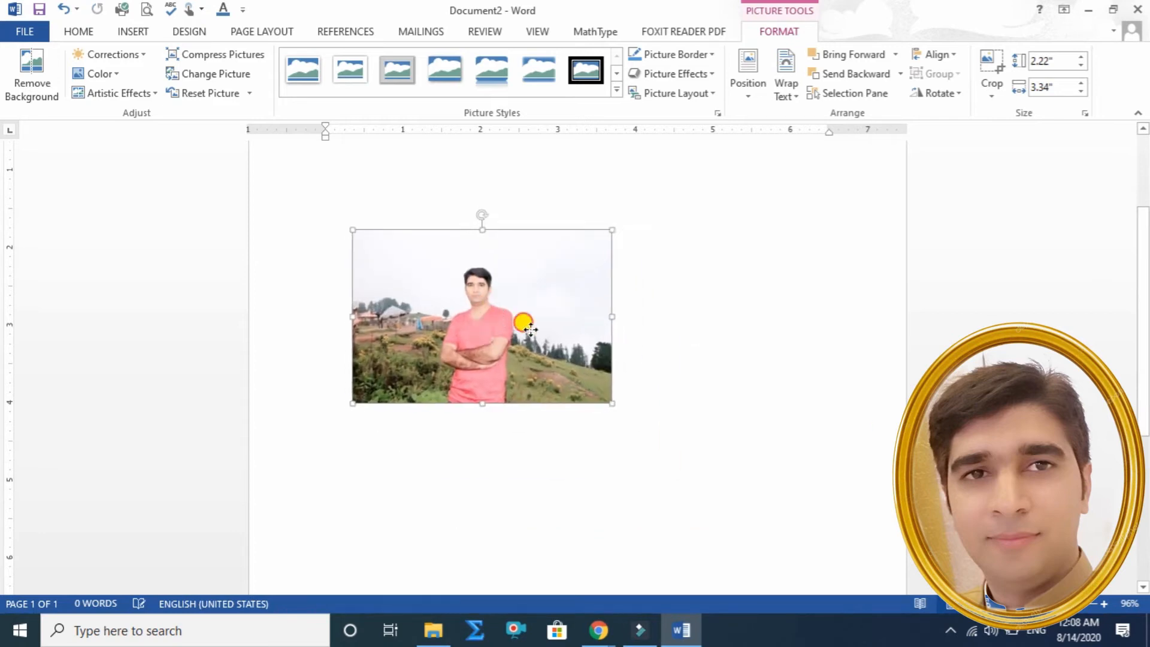
drag(530, 329, 679, 371)
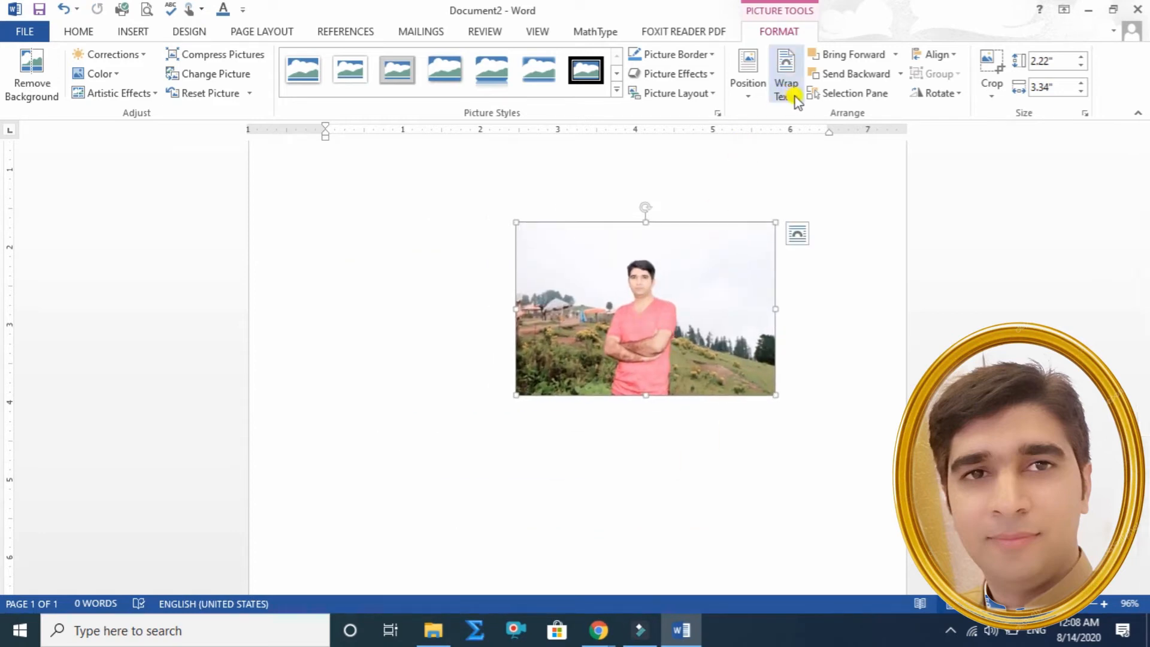
- Set the picture's text wrapping to Tight and shrink it to about 1.18" high by 1.77" wide
click(789, 90)
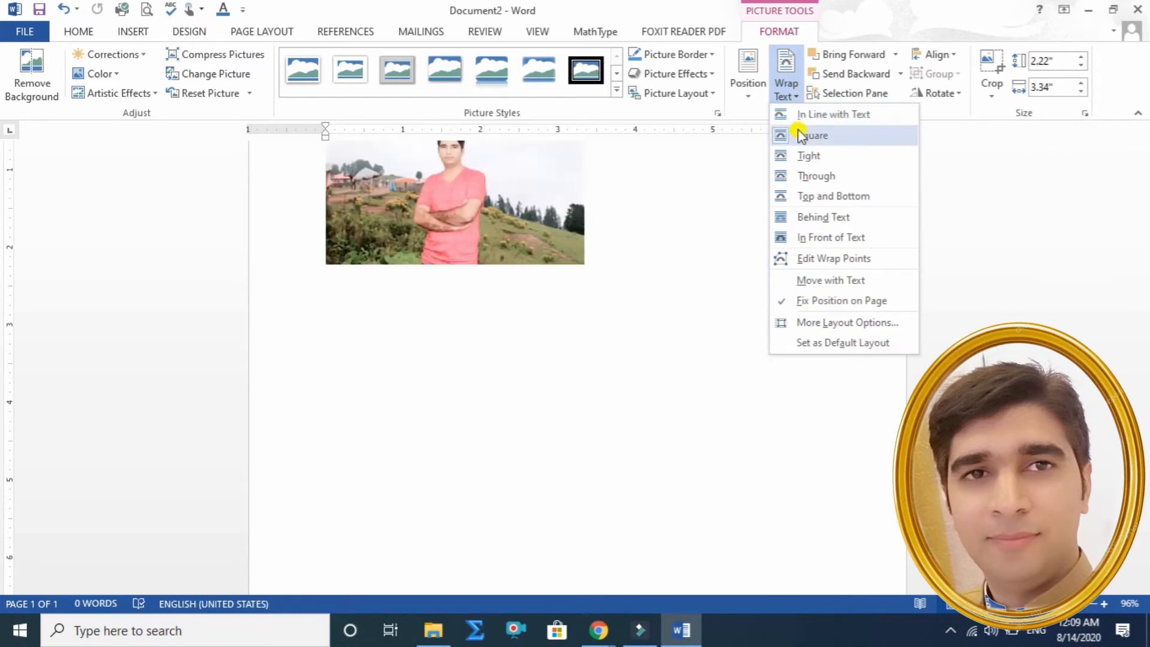
click(832, 157)
drag(682, 300, 634, 348)
drag(747, 442, 677, 290)
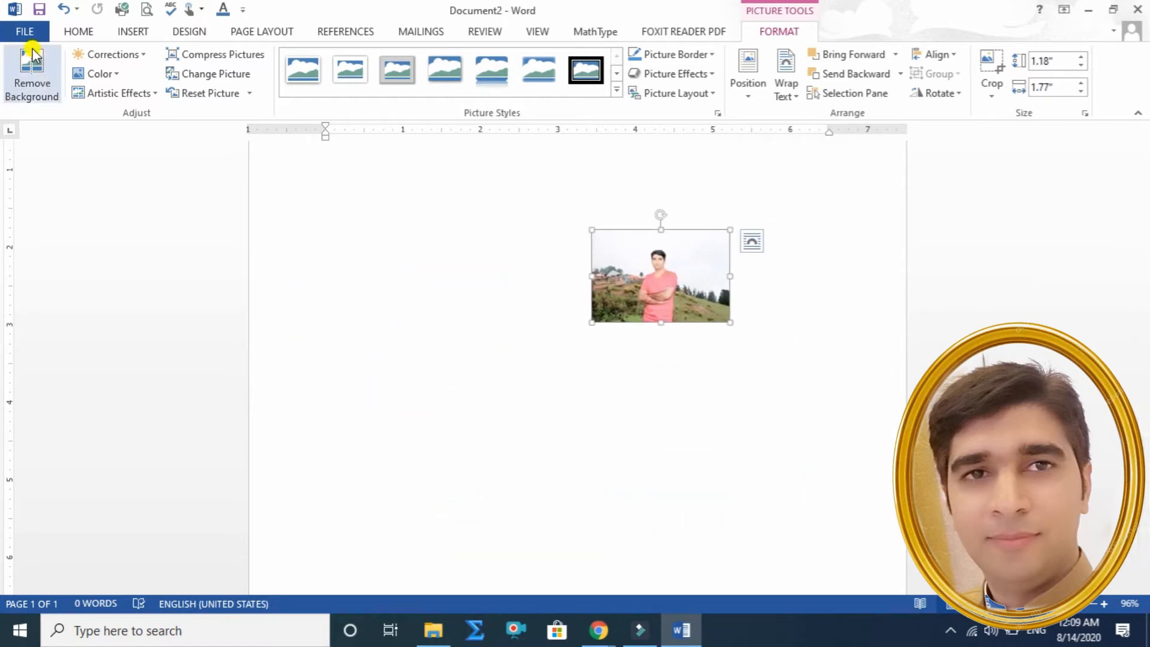
- Open the recent document Pakistan from the Desktop
click(30, 33)
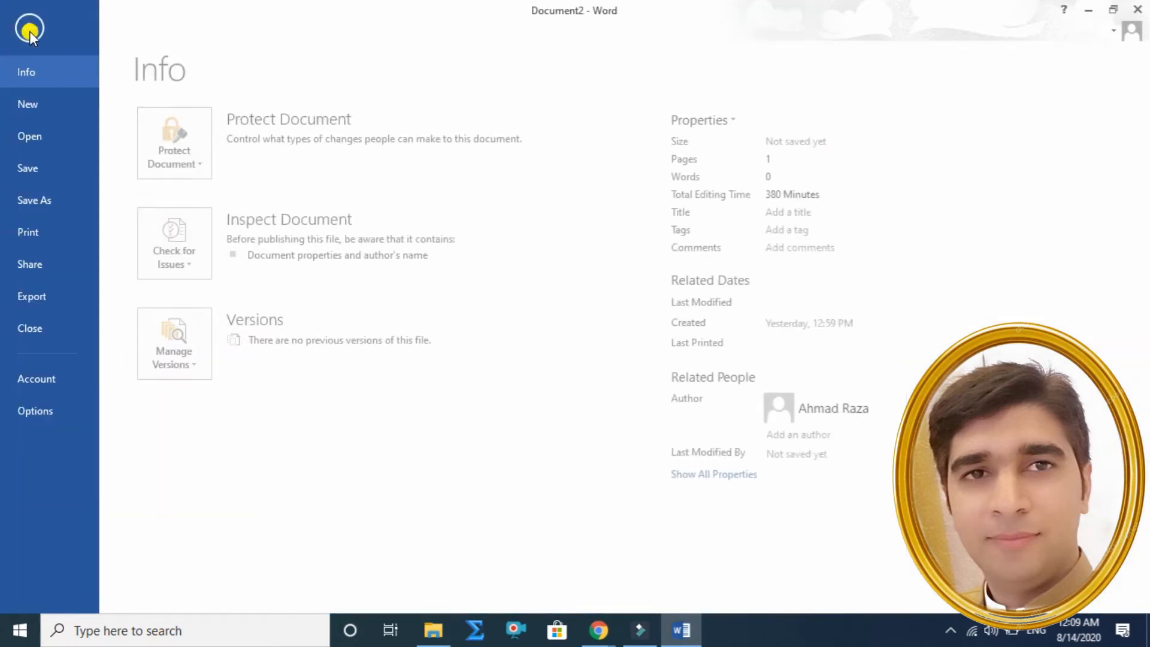
click(48, 135)
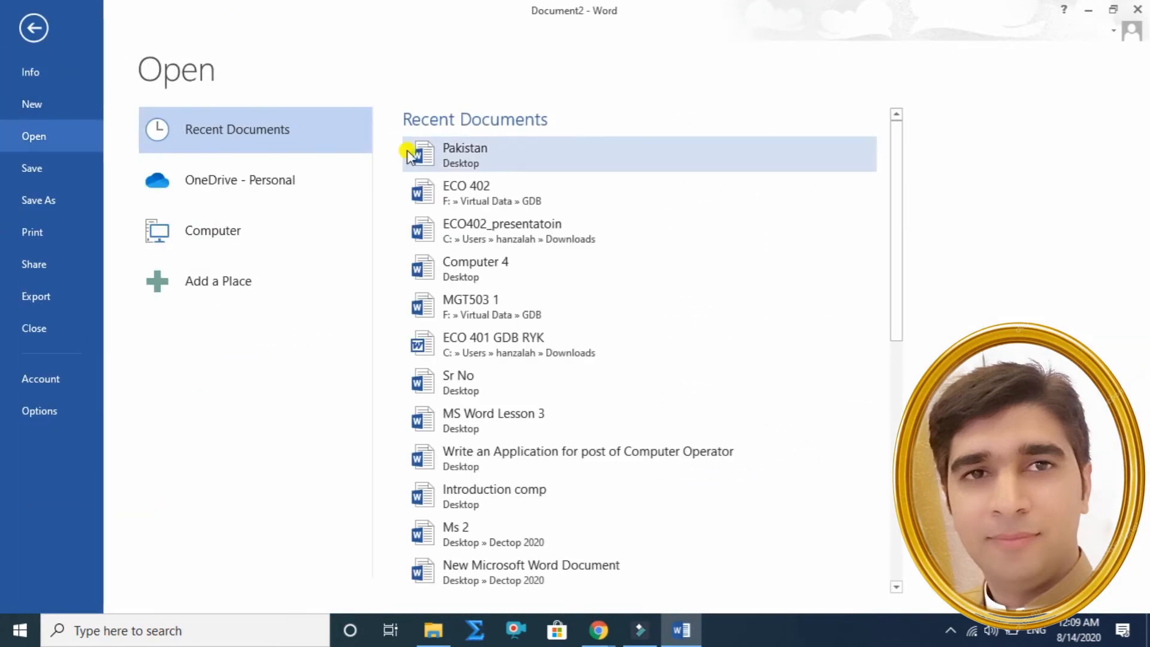
click(511, 156)
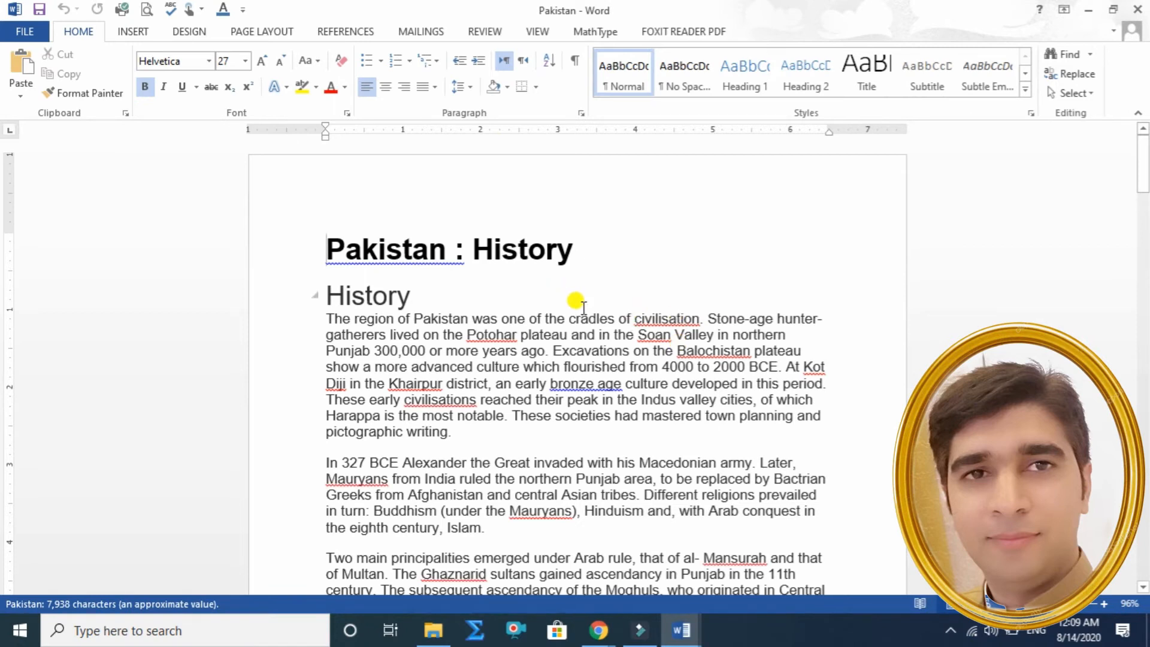
click(465, 295)
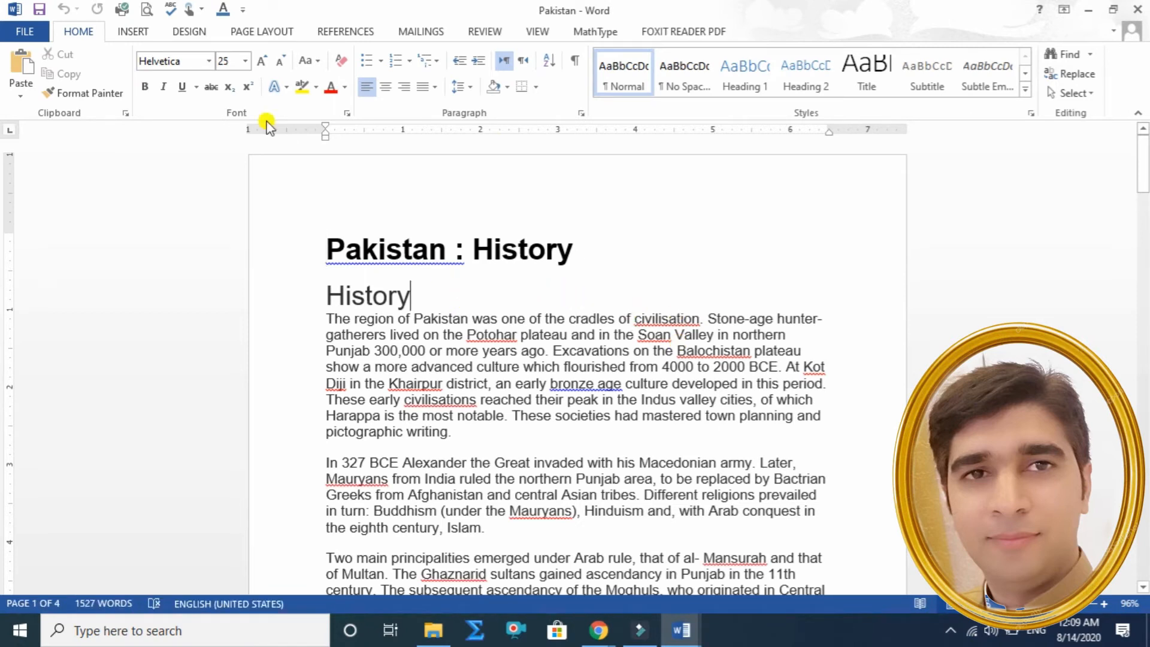
click(137, 31)
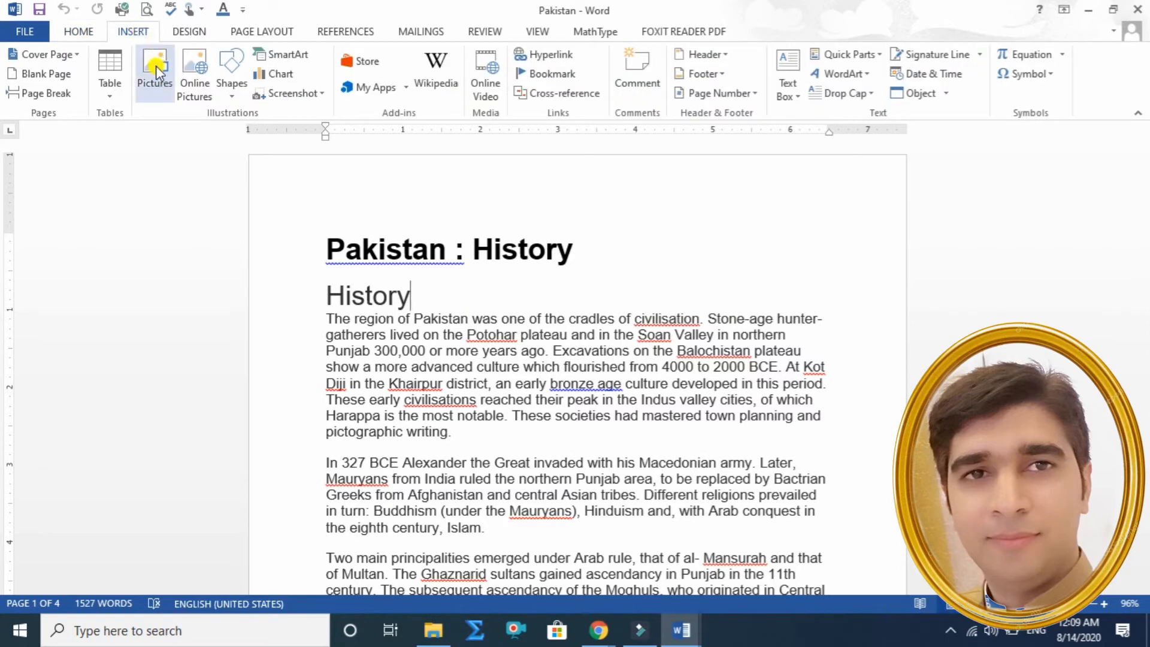
click(156, 65)
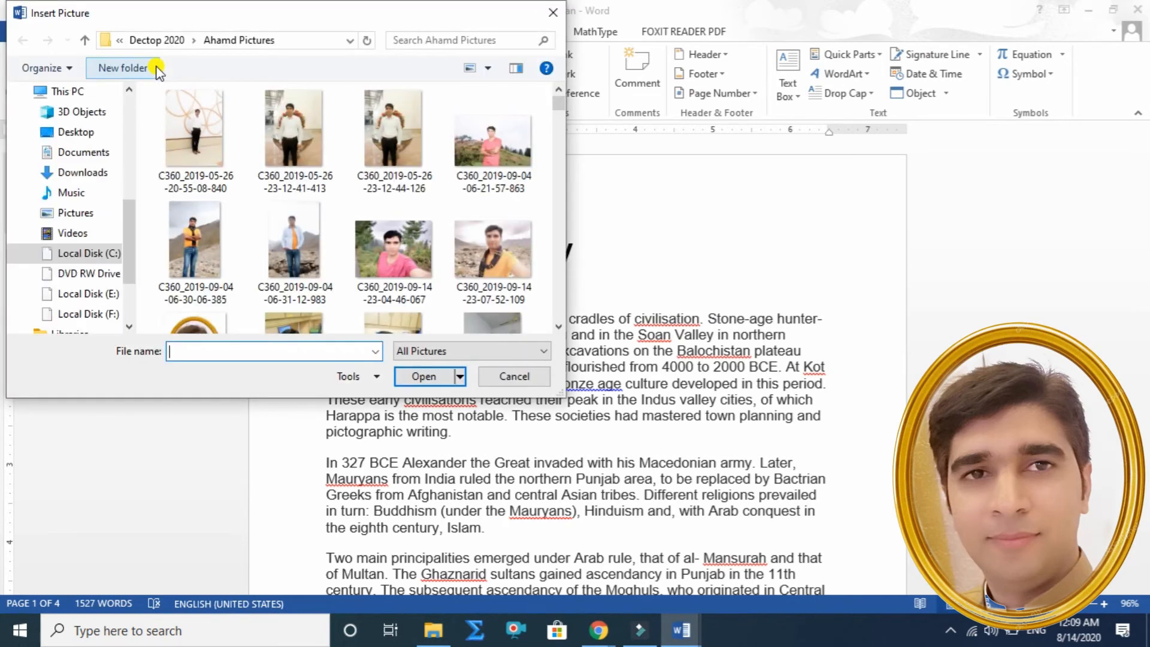
click(499, 164)
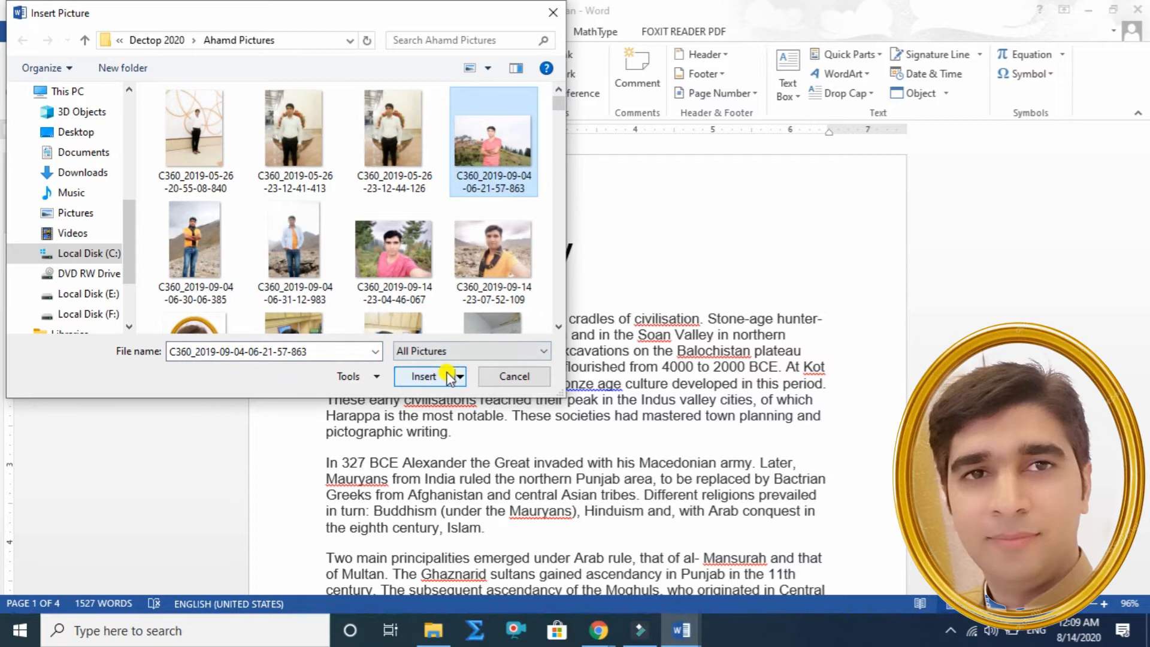
click(425, 376)
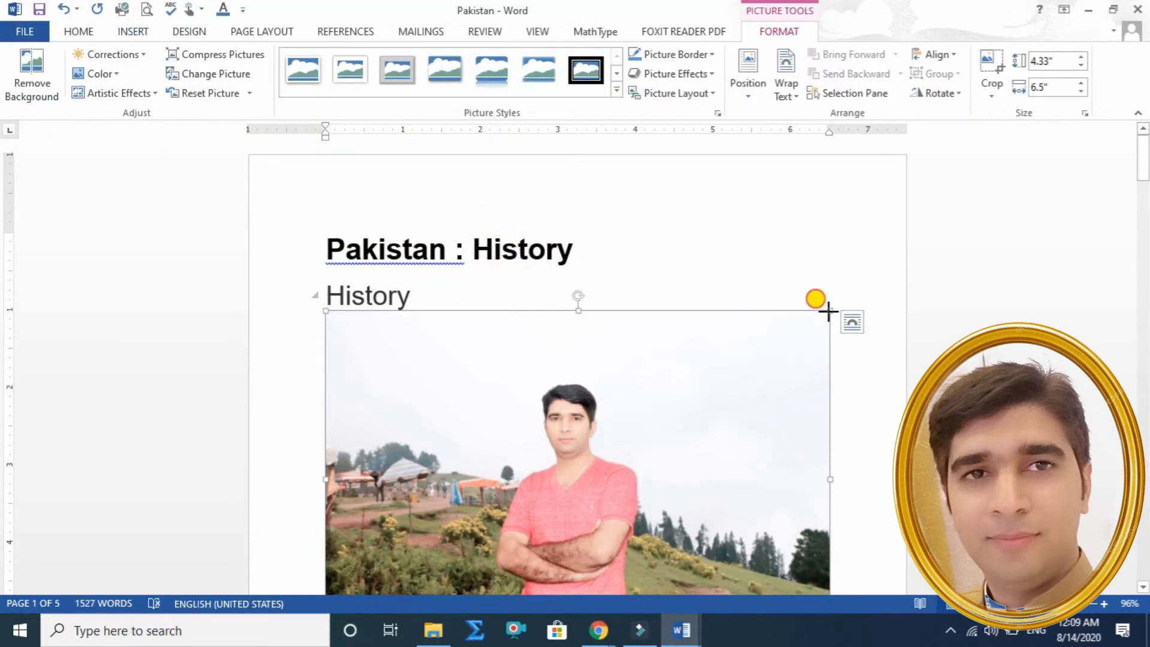
- Shrink the inserted picture proportionally to about 1.54" high by 2.32" wide
drag(762, 359, 443, 515)
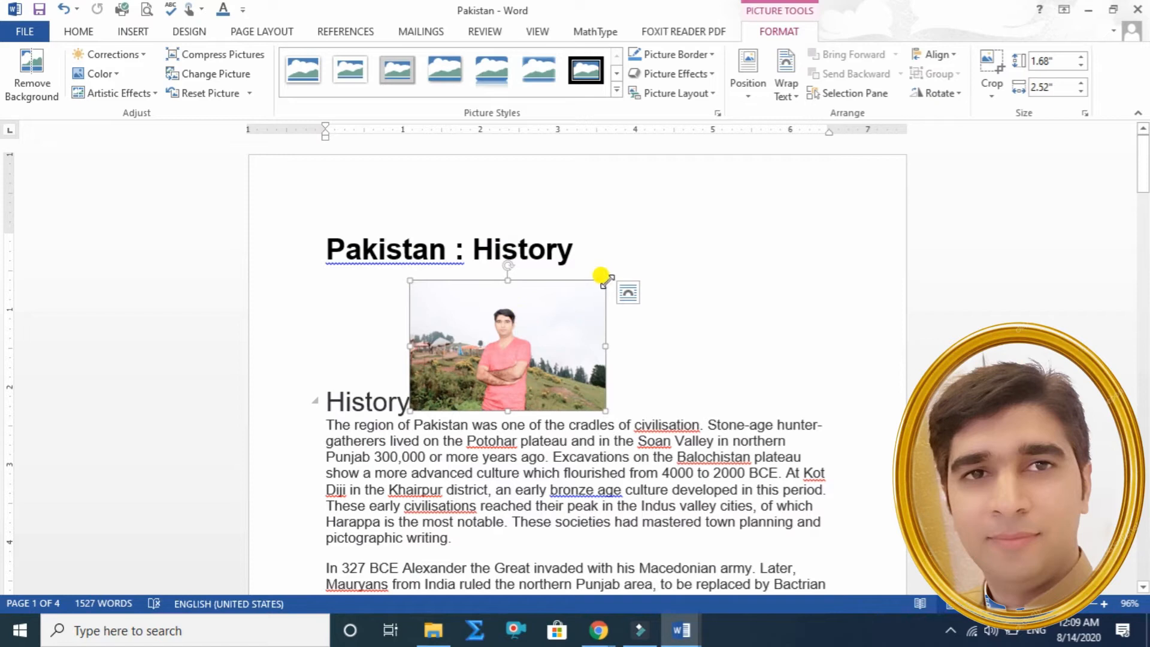
drag(589, 306, 590, 307)
drag(514, 345, 544, 337)
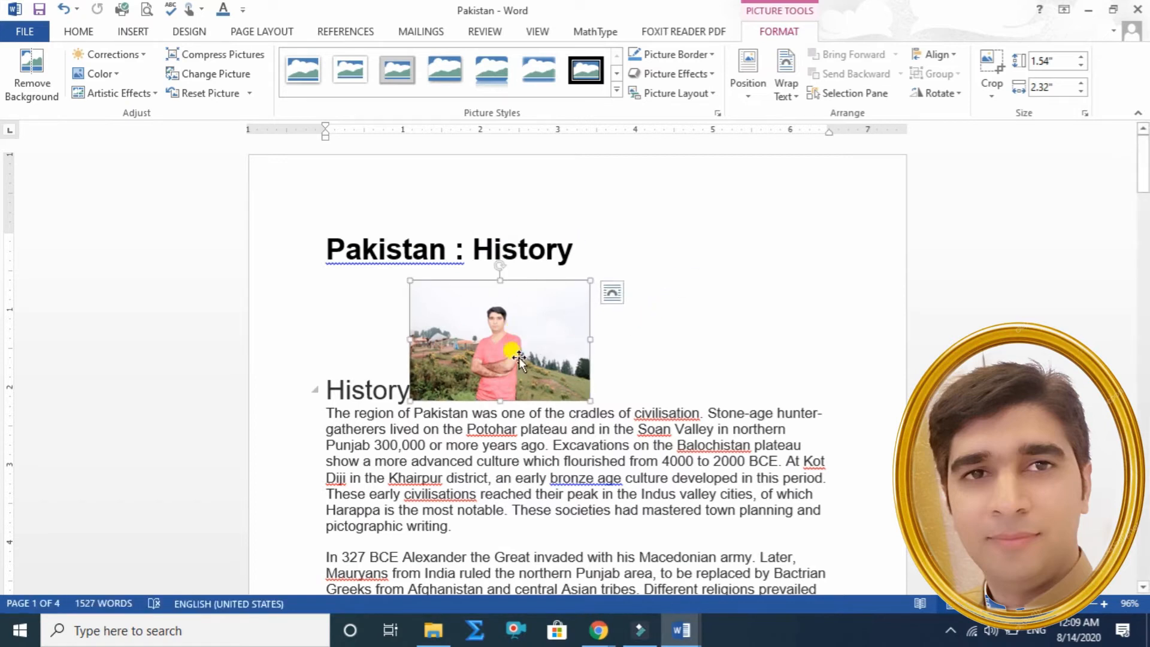
- Set the picture's text wrapping to Tight and move it down into the text between the first and second History paragraphs
click(798, 96)
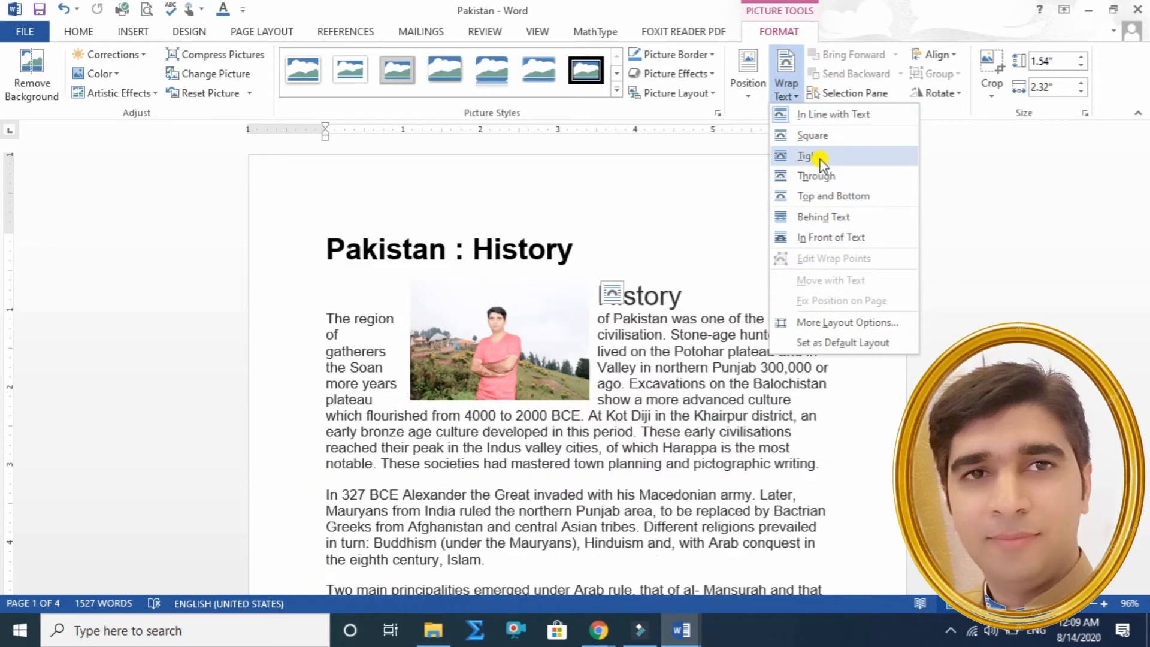
click(820, 158)
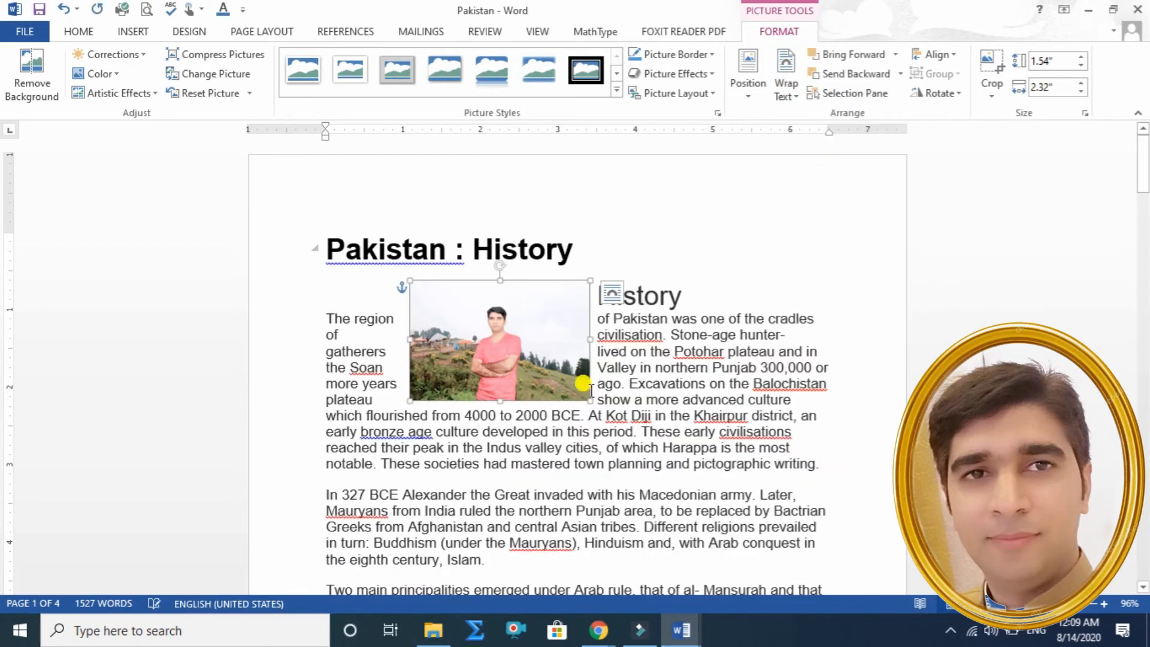
drag(501, 346, 559, 477)
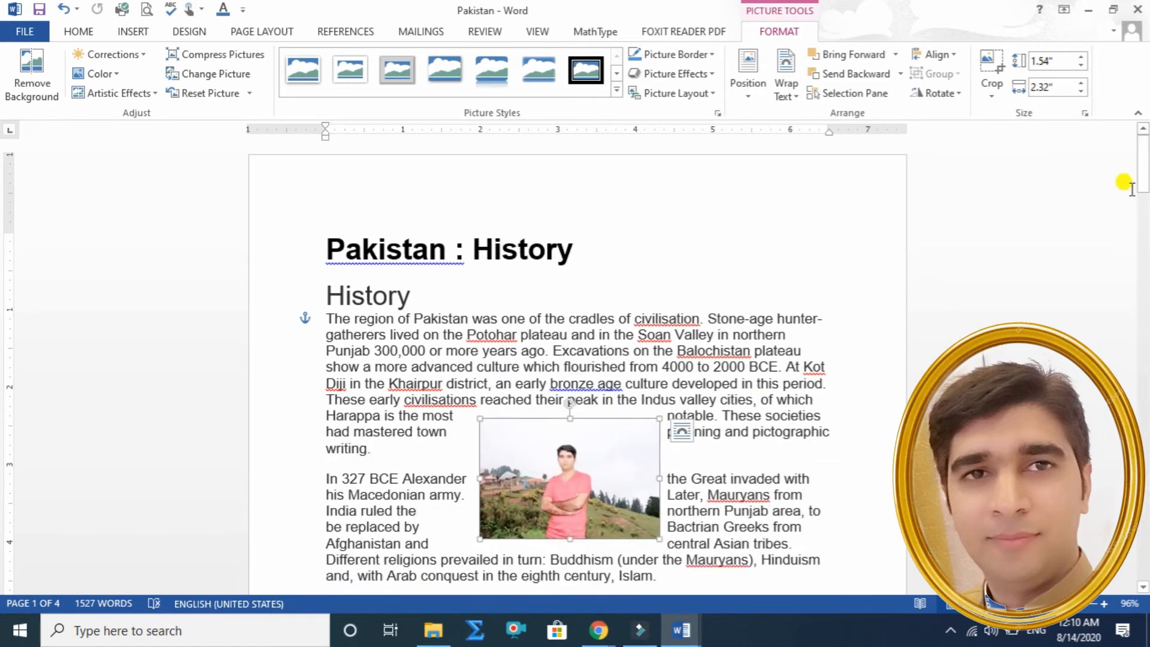
drag(1144, 176, 1144, 199)
drag(599, 318, 641, 305)
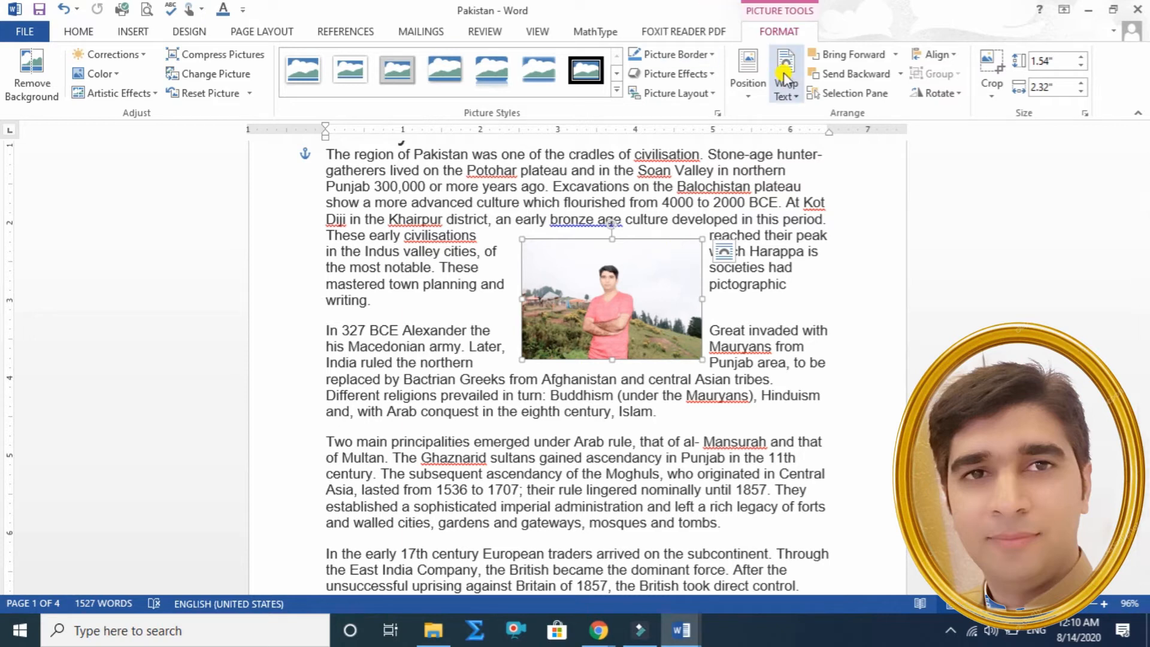
- Set the picture's text wrapping to Square and move it around within the lines of the first History paragraph
click(801, 103)
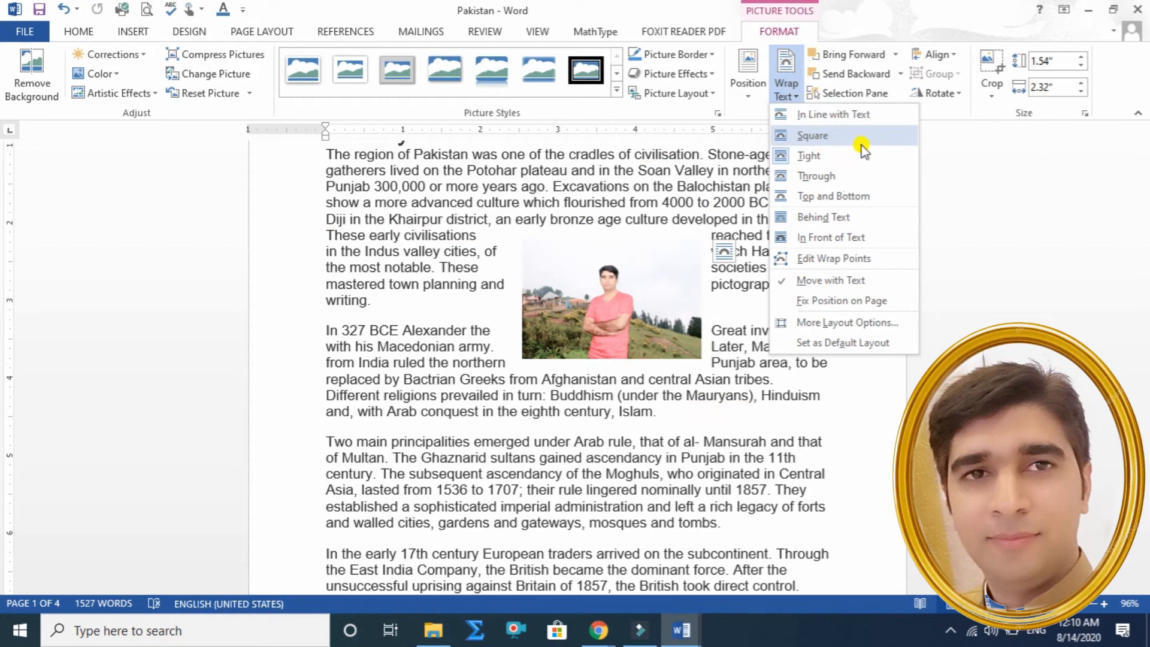
click(823, 138)
drag(612, 319, 513, 295)
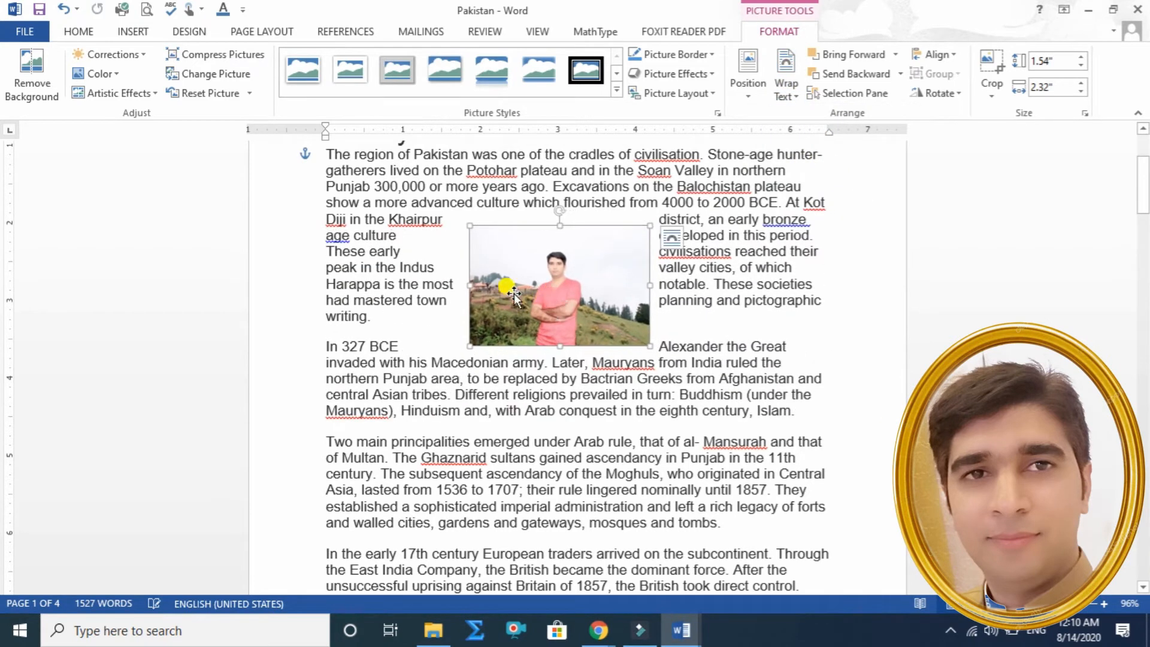
drag(534, 286, 647, 285)
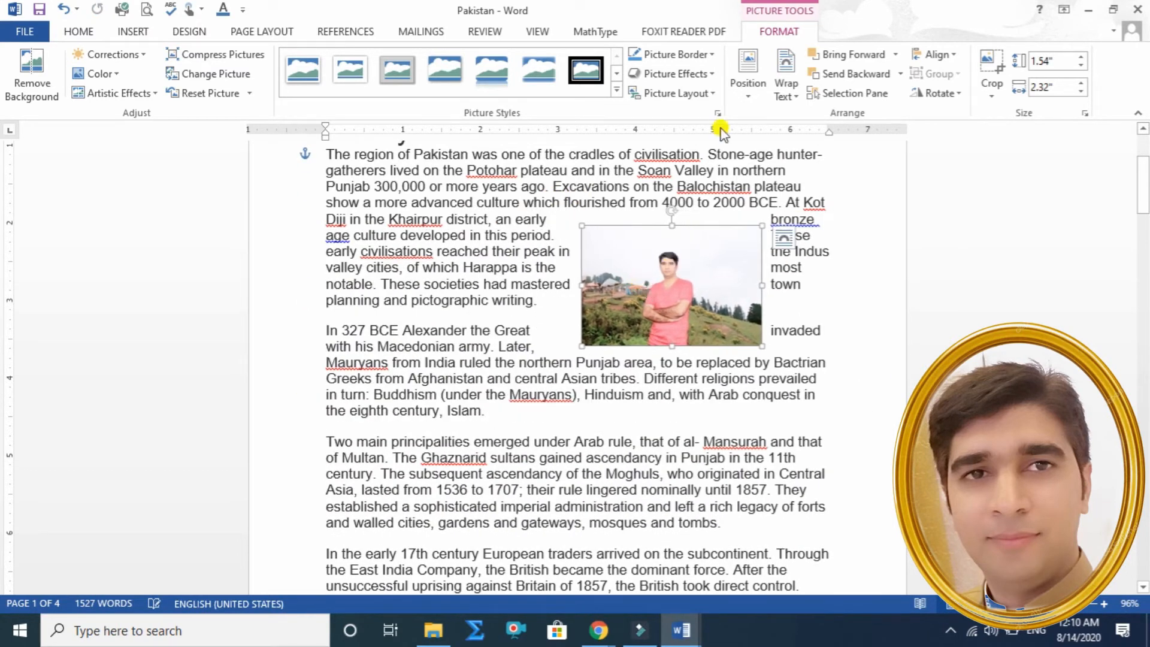
- Change the picture's text wrapping to Through and move it to the right margin beside the first History paragraph
click(798, 103)
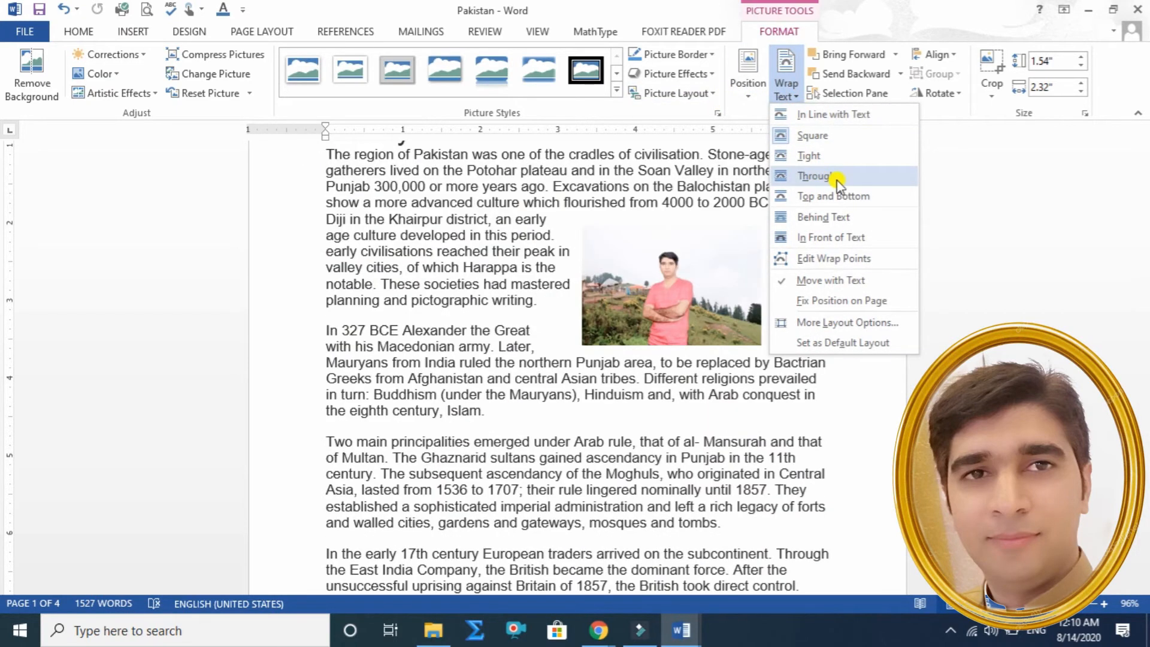
click(837, 176)
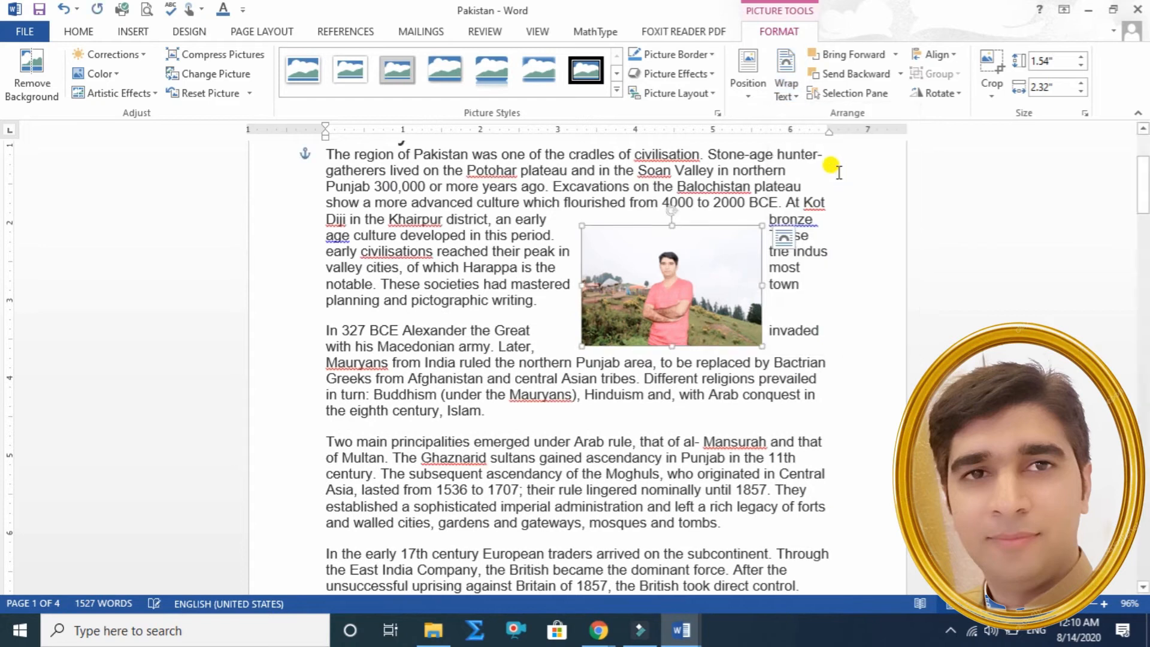
drag(690, 292, 766, 257)
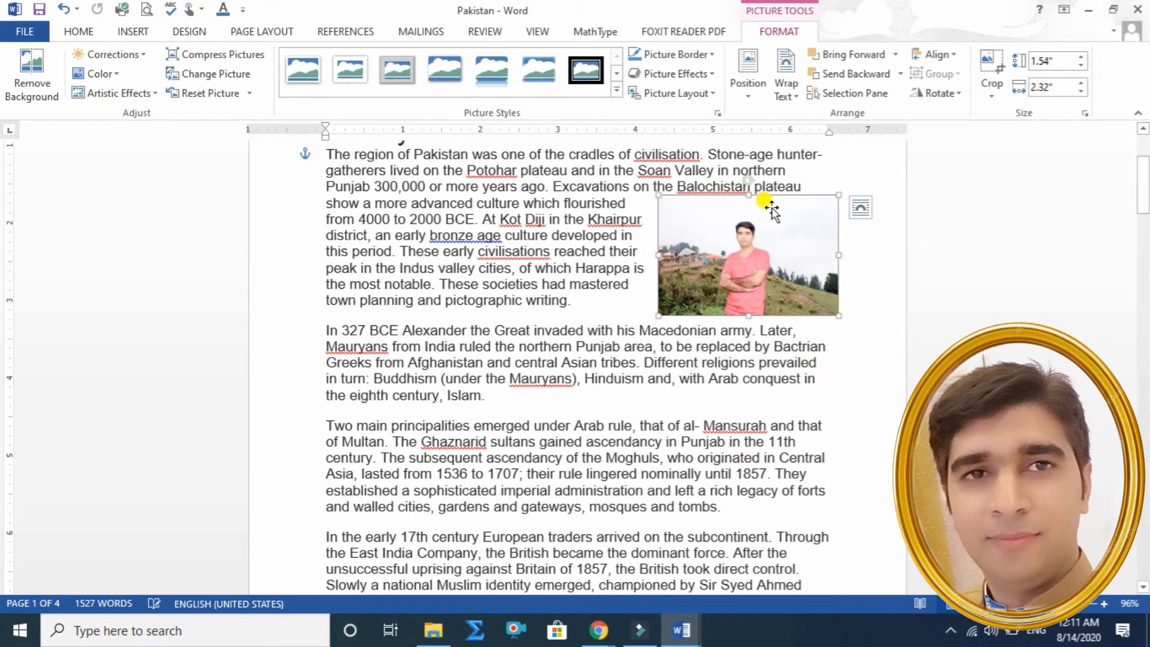
- Set the picture's text wrapping to Top and Bottom and reposition it between lines of the first History paragraph
click(799, 100)
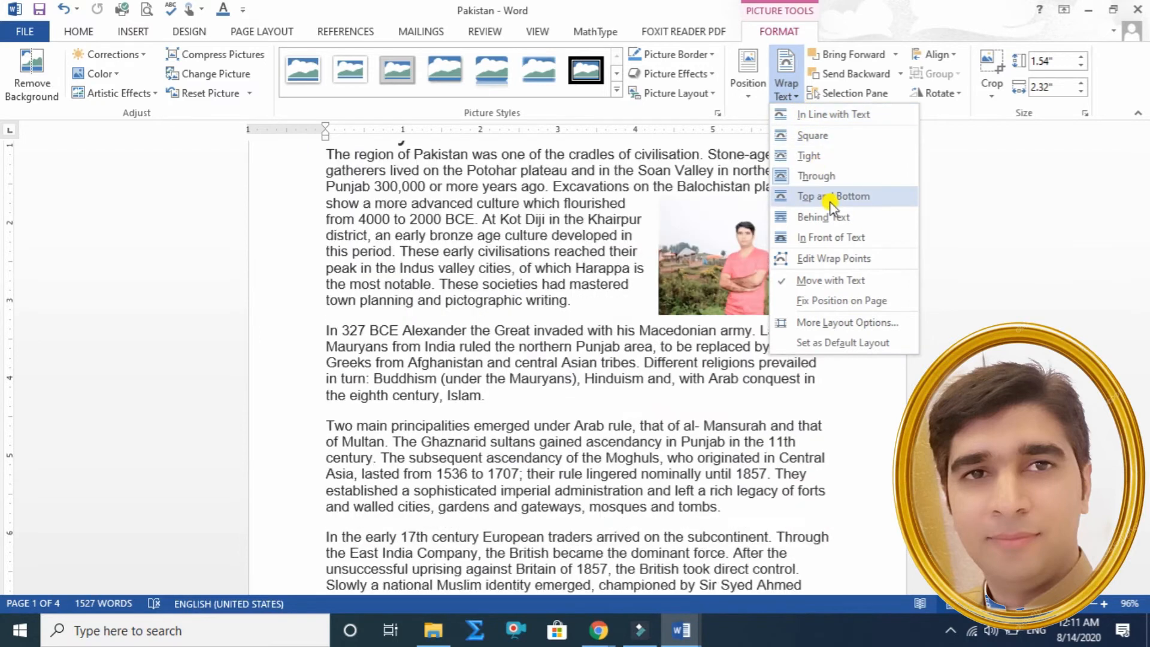
click(863, 200)
drag(757, 257, 601, 436)
drag(620, 502, 598, 280)
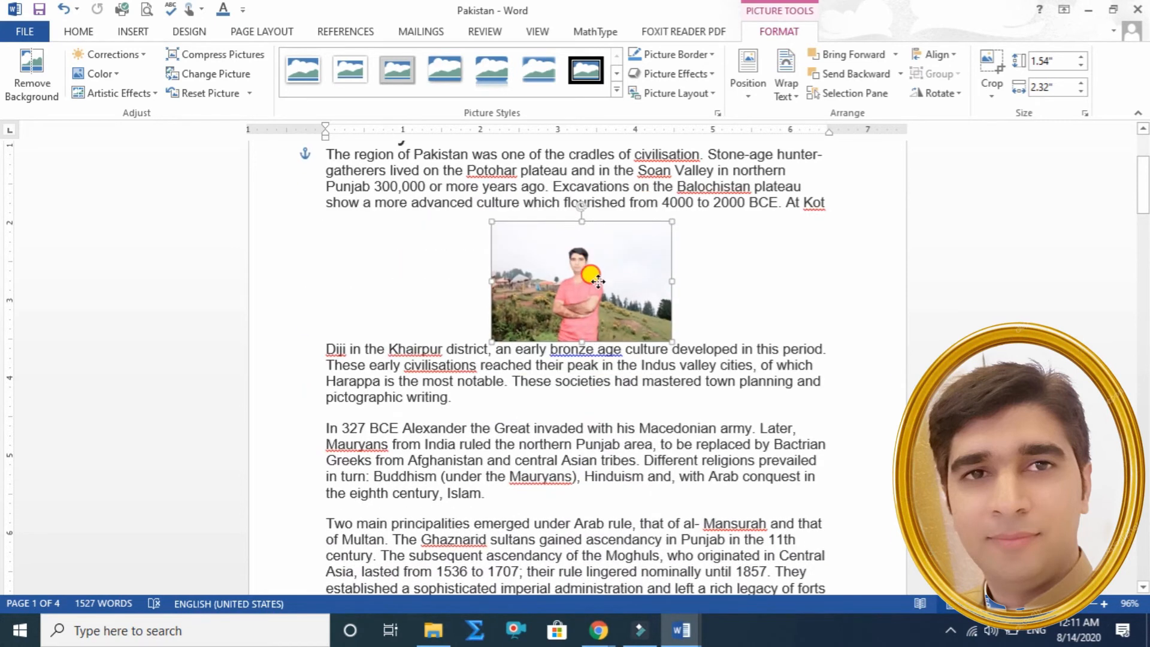
- Place the picture Behind Text and move it up and left behind the first History paragraph
click(801, 101)
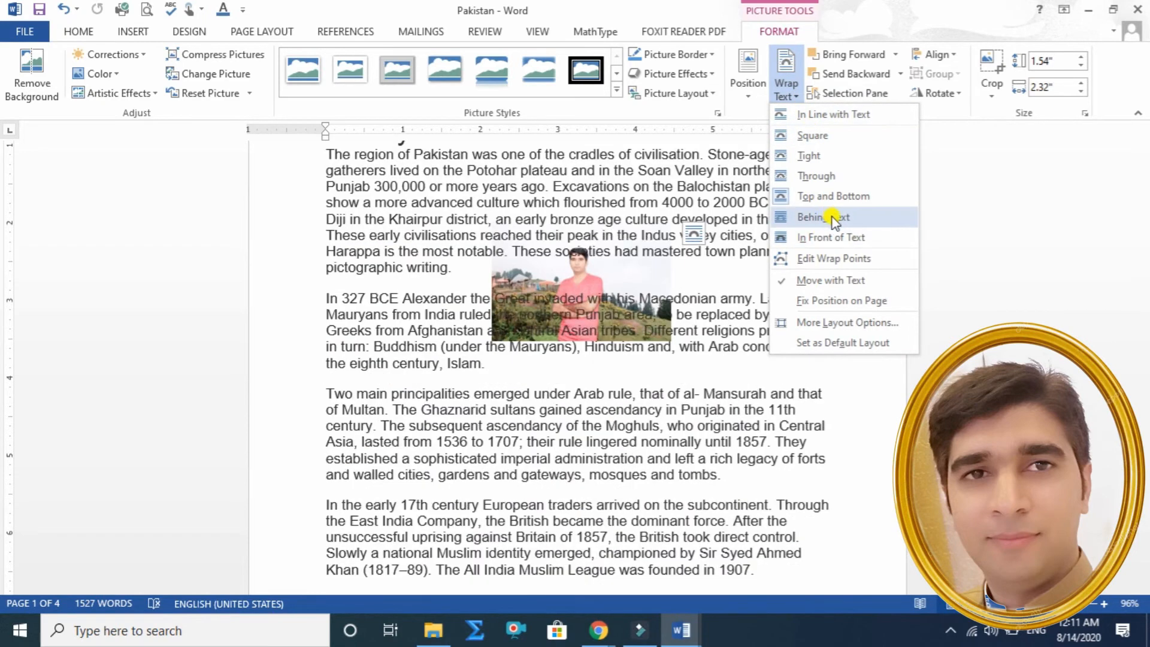
click(833, 220)
drag(633, 274, 549, 240)
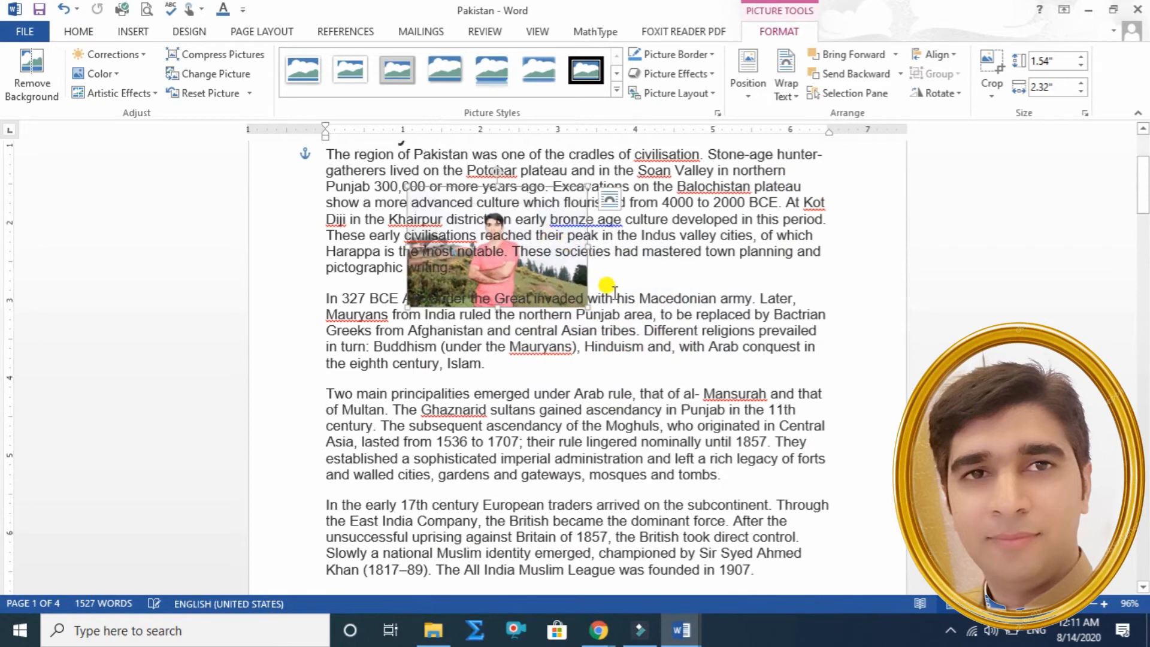
- Enlarge the picture to about 4.01" high by 6.02" wide and position it behind the History paragraphs
drag(589, 307, 711, 461)
drag(834, 357, 769, 376)
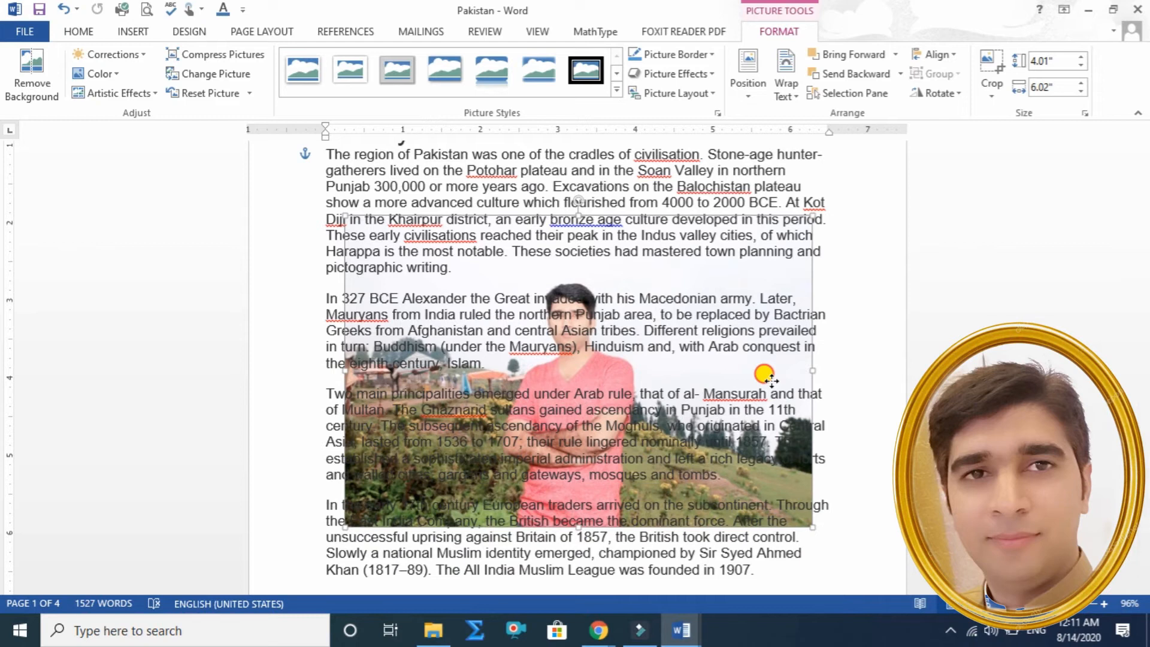
mouse_move(765, 376)
mouse_down()
mouse_move(719, 389)
mouse_move(659, 350)
mouse_move(755, 266)
mouse_move(798, 352)
mouse_move(803, 391)
mouse_move(789, 423)
mouse_move(753, 426)
mouse_move(771, 369)
mouse_up()
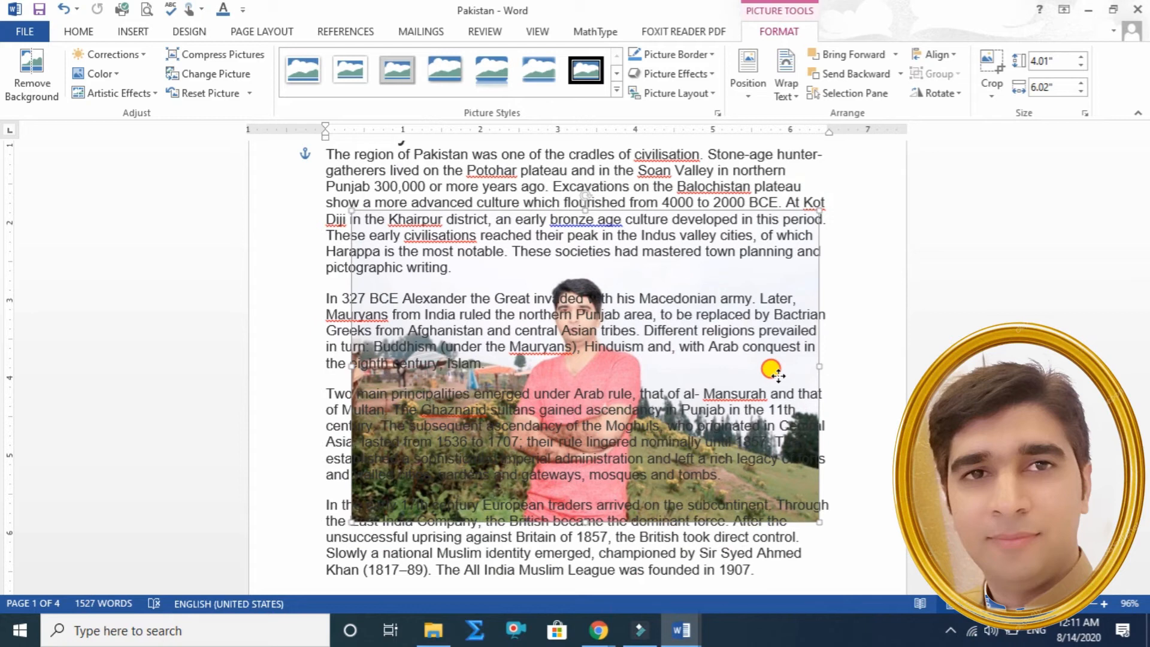
mouse_move(772, 369)
mouse_down()
mouse_move(755, 332)
mouse_move(763, 404)
mouse_move(766, 377)
mouse_up()
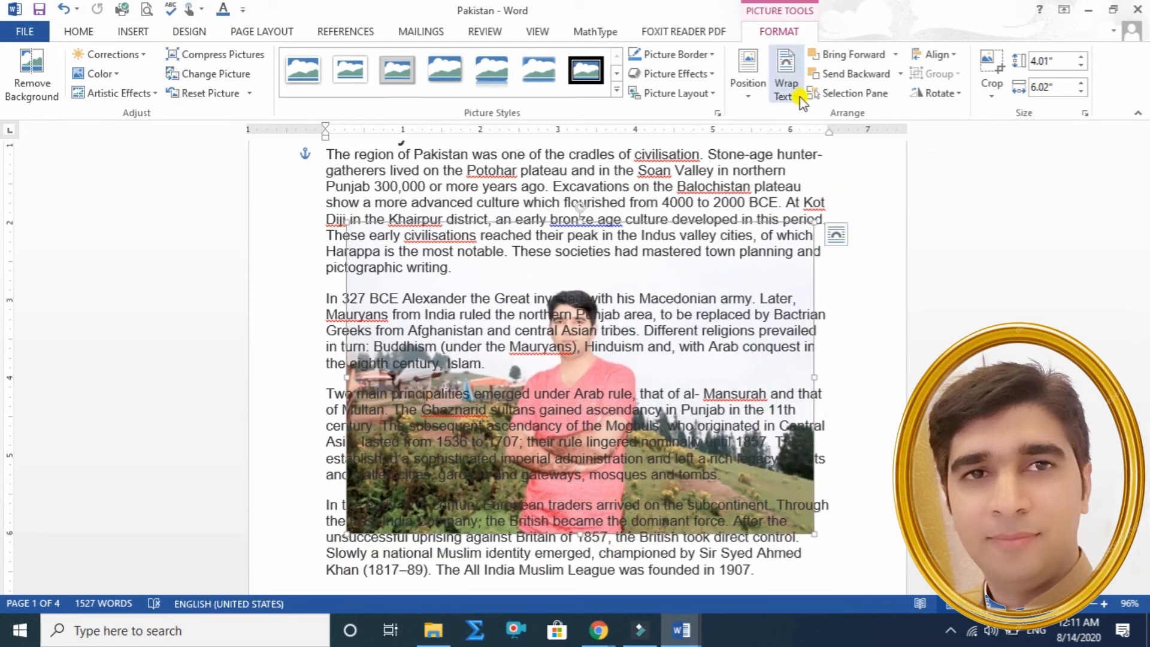
- Change the picture's text wrapping to In Front of Text and move it up over the History paragraphs
click(801, 102)
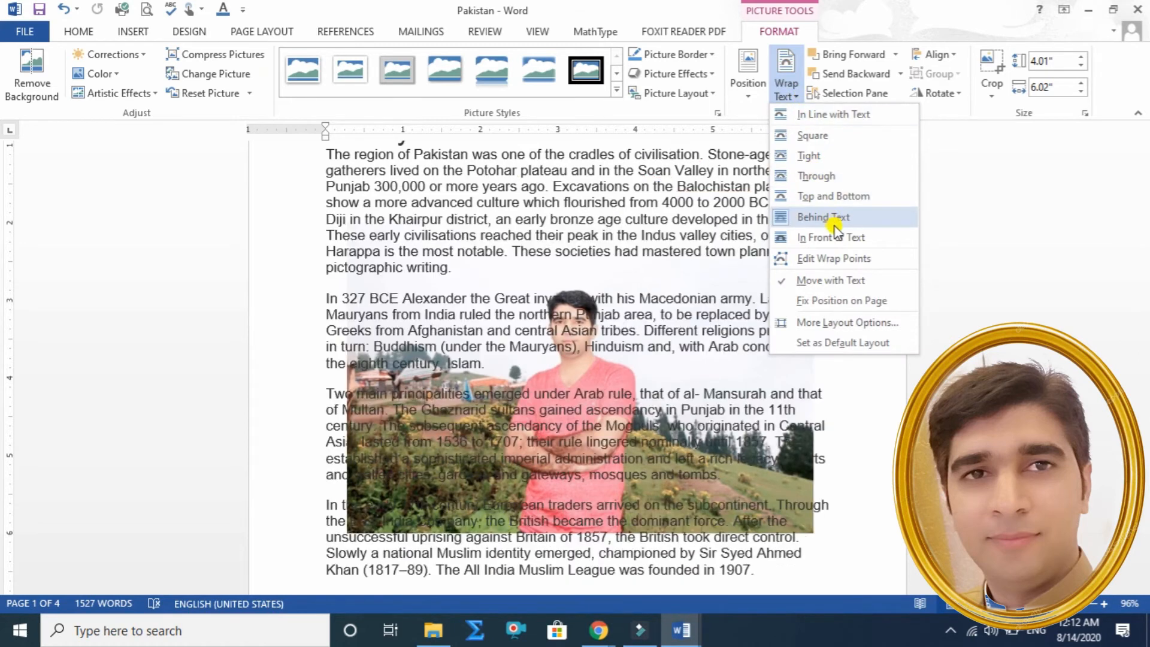
click(840, 236)
drag(666, 389, 655, 331)
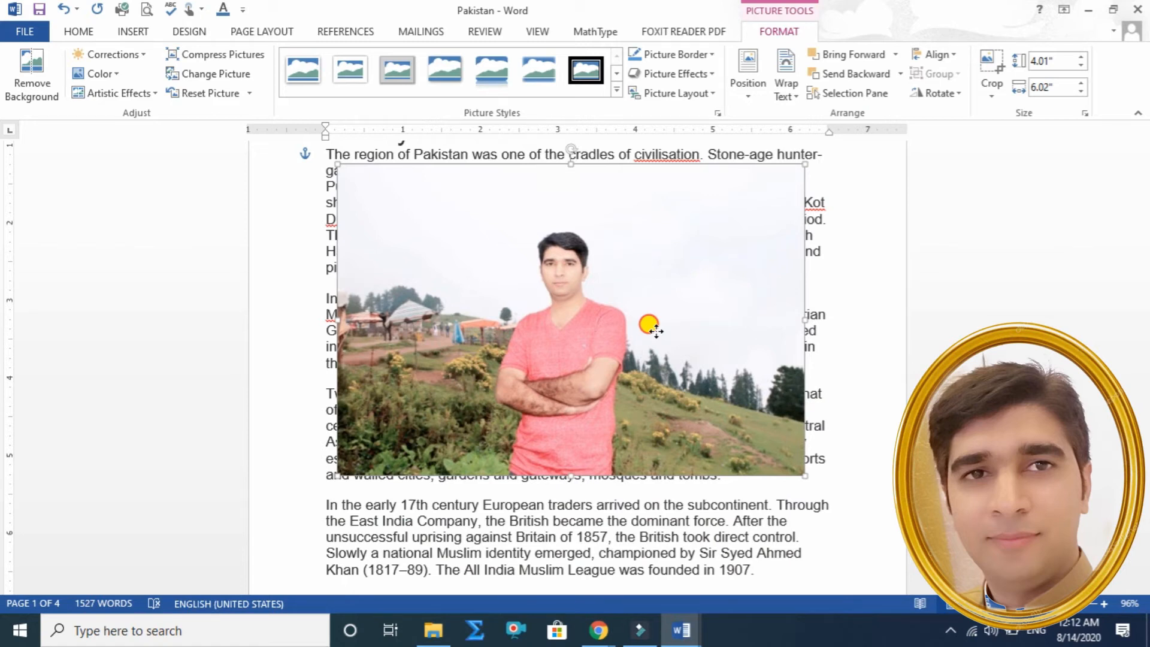
drag(656, 330, 649, 356)
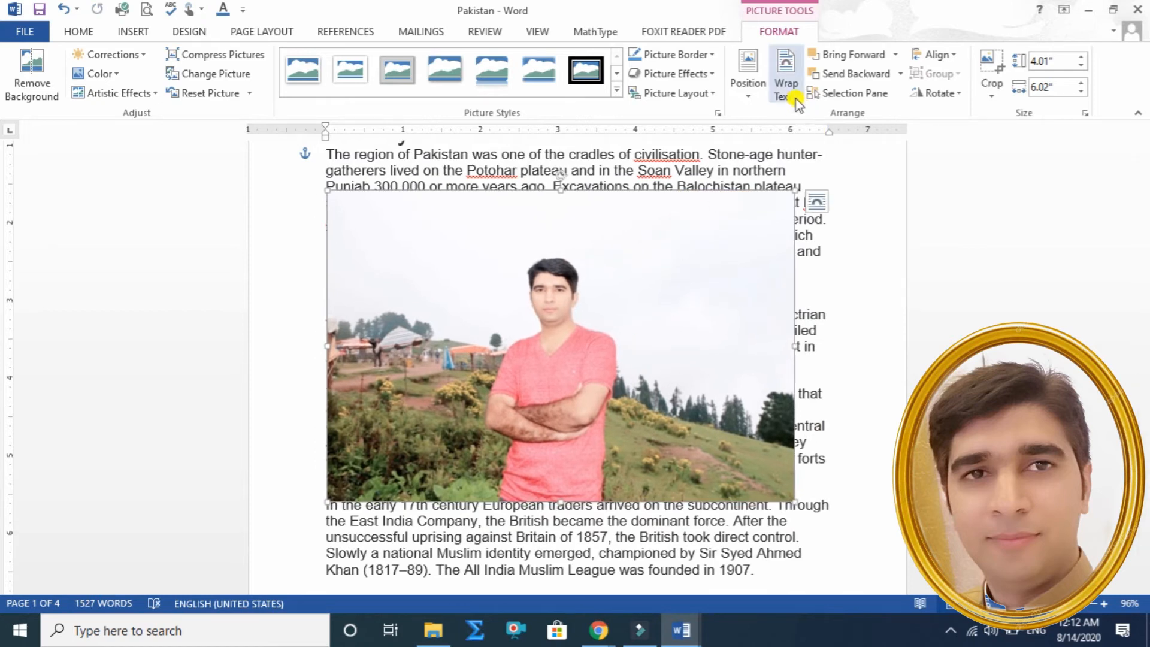
- Shrink the picture to about 1.98" high by 2.97" wide and move it over the second and third History paragraphs
click(795, 97)
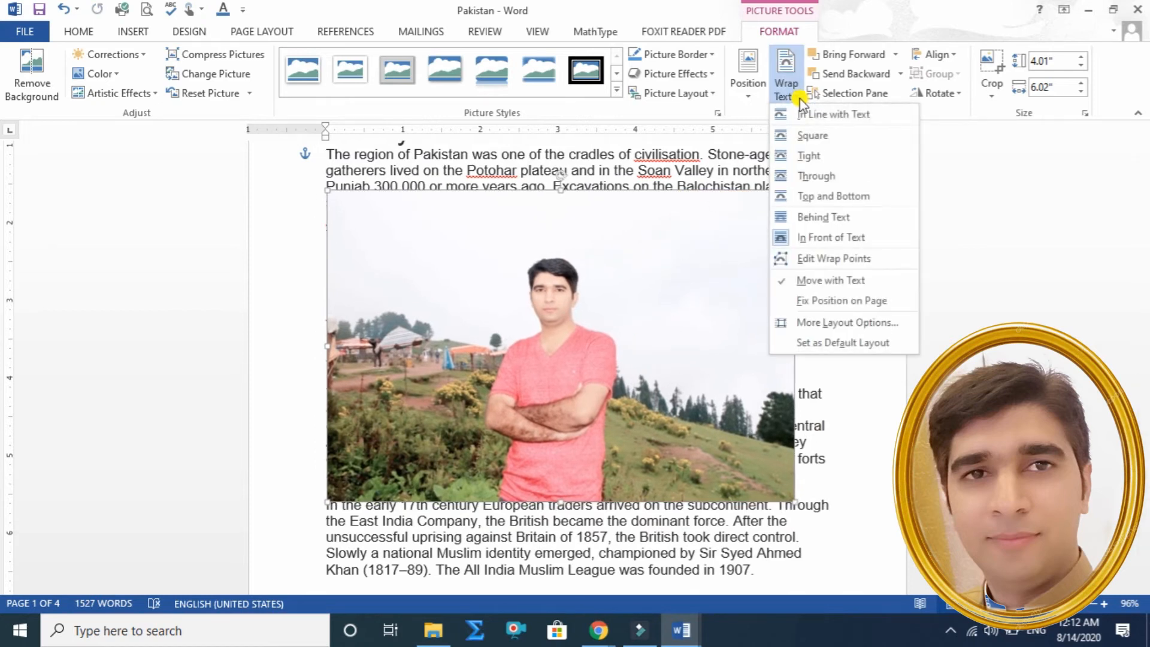
click(606, 336)
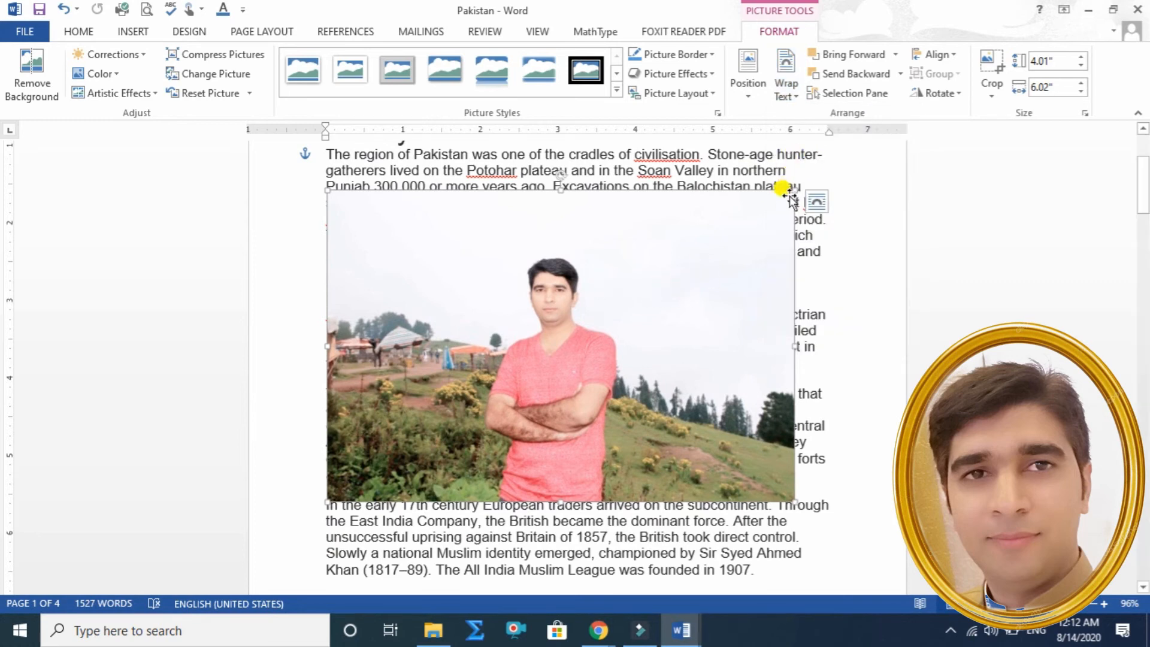
drag(788, 190, 556, 347)
drag(479, 379, 627, 312)
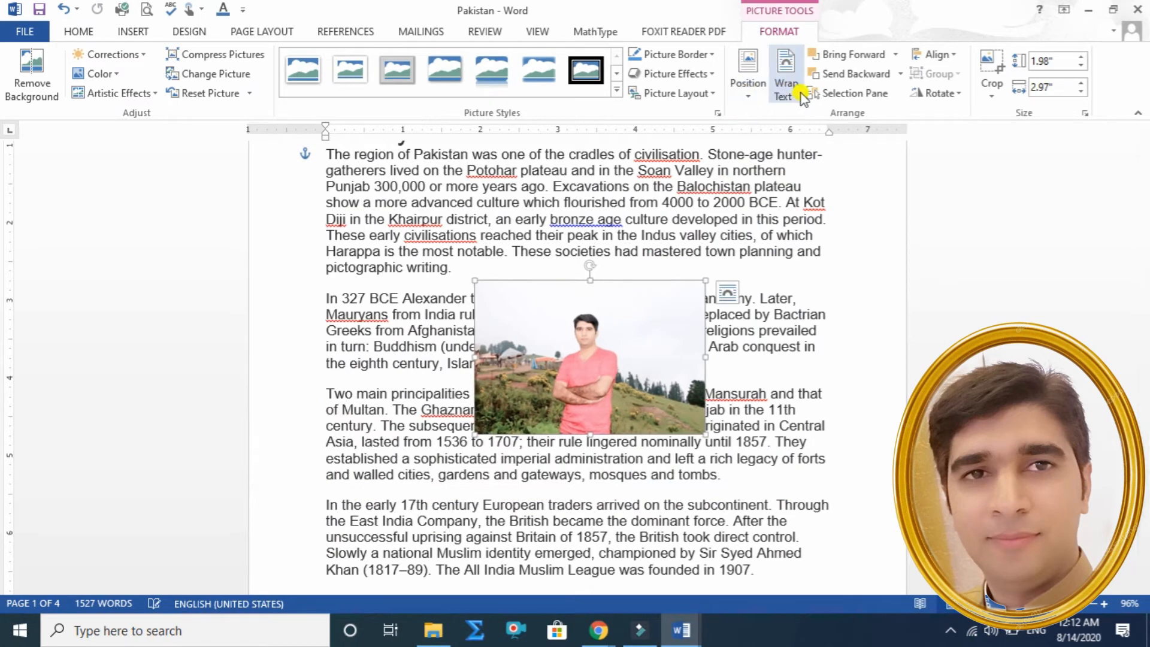
- Set the picture's text wrapping back to Tight and move it slightly down and to the right
click(801, 95)
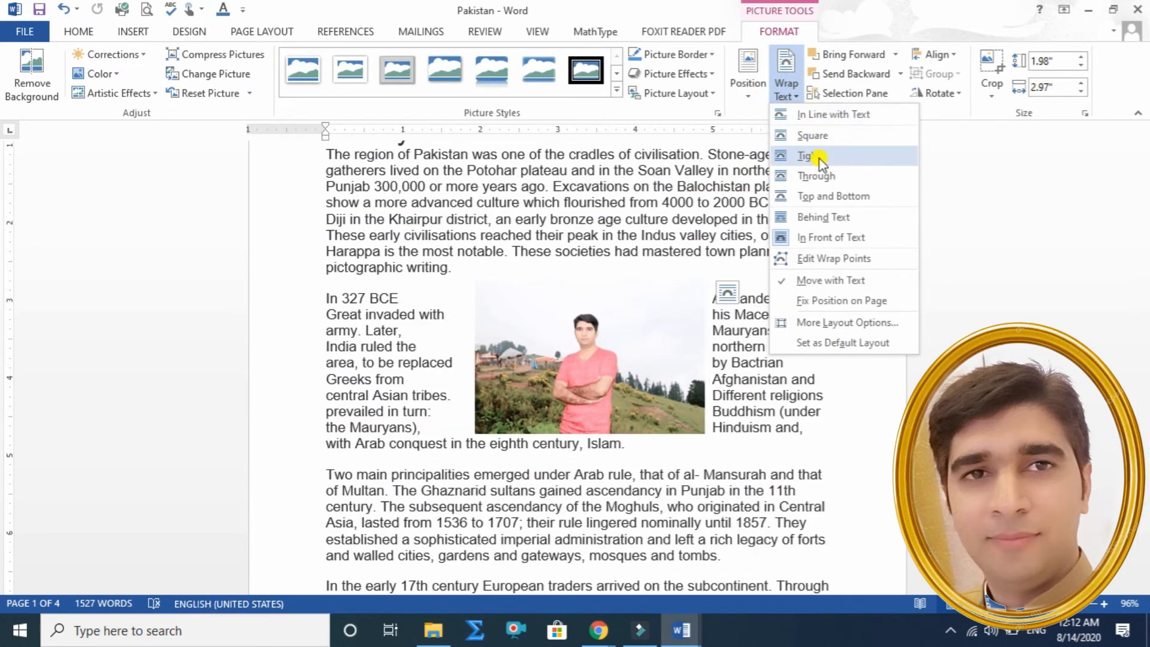
click(820, 160)
drag(627, 342, 661, 386)
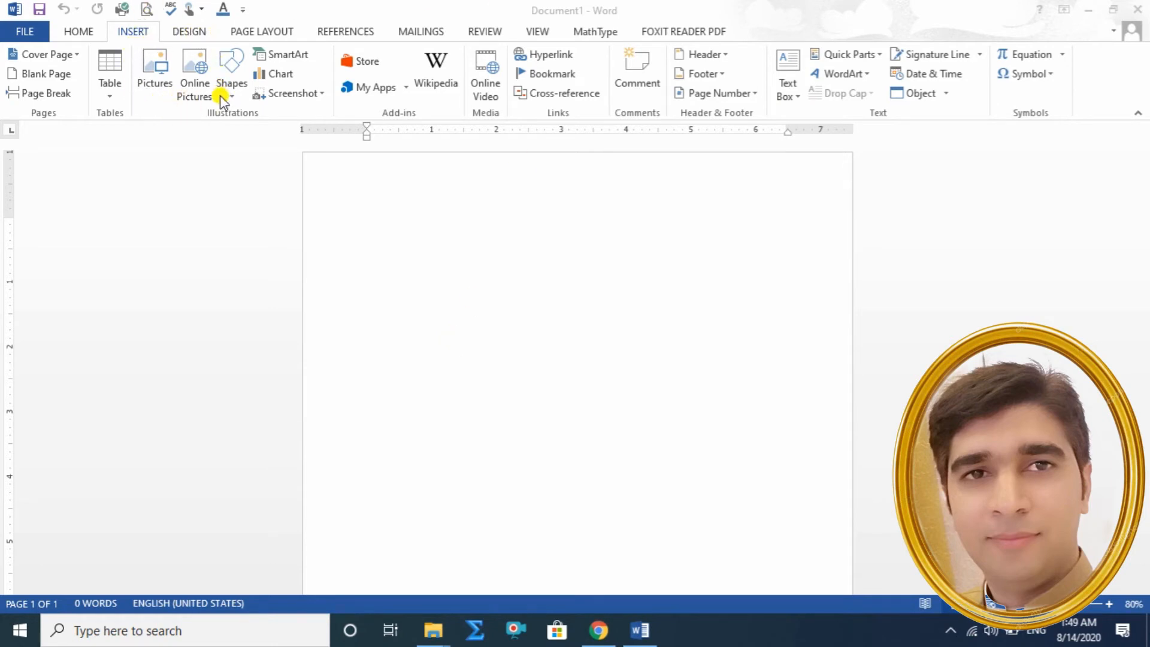
- Search Bing for online pictures of "apple" for the blank document Document1
click(189, 89)
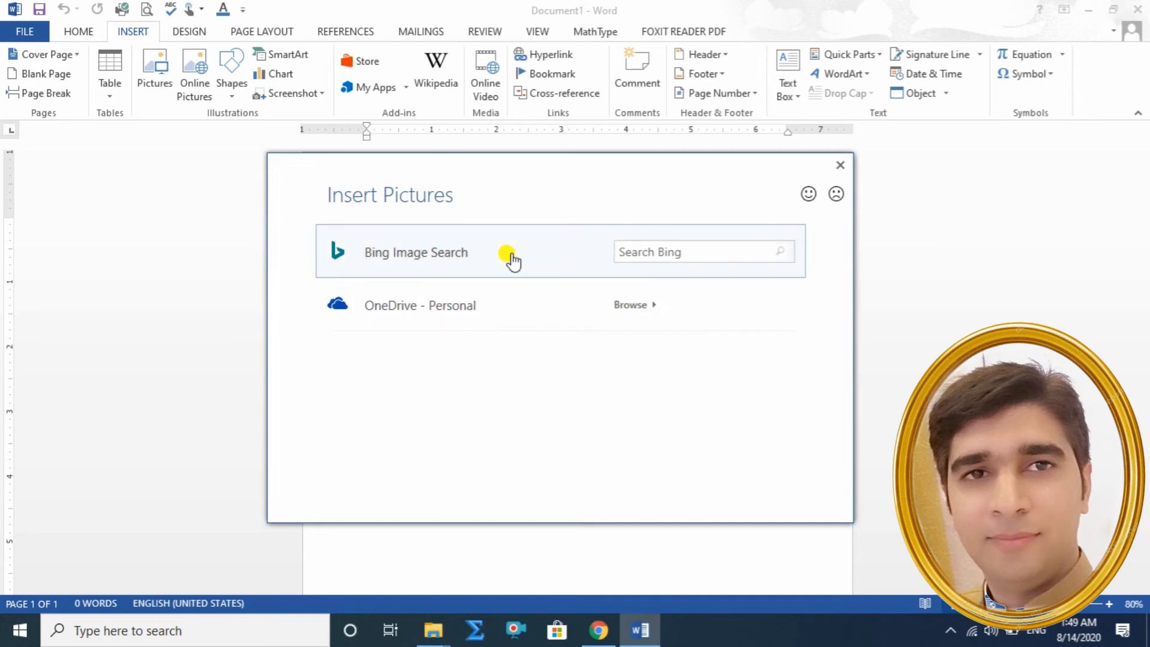
click(698, 252)
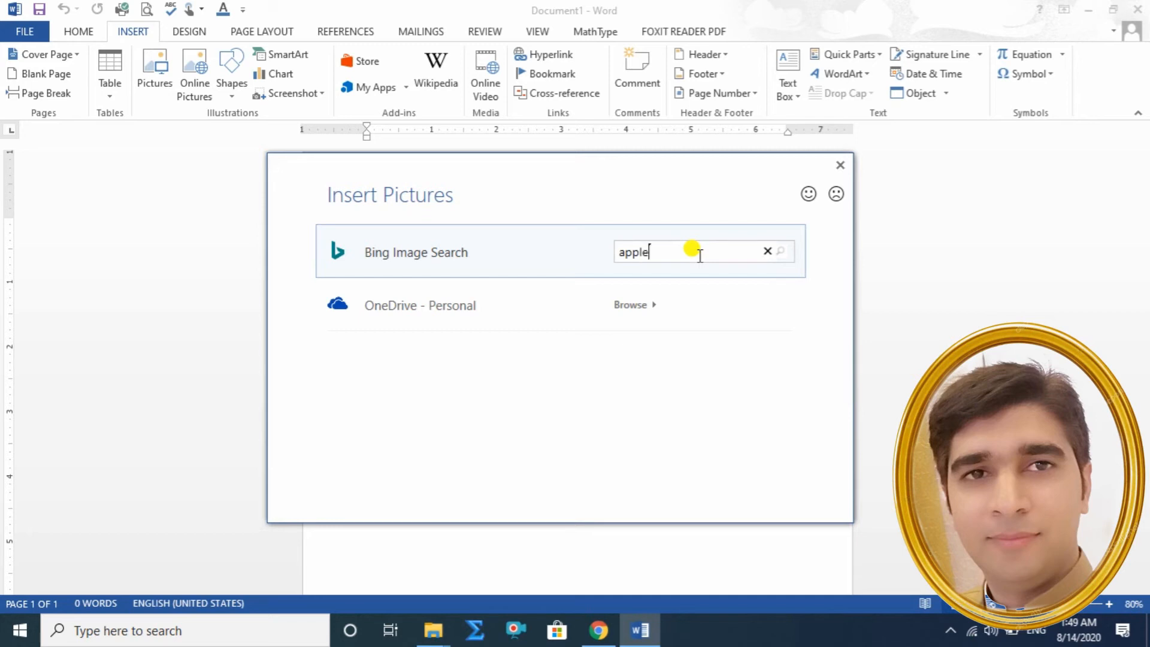
key(Return)
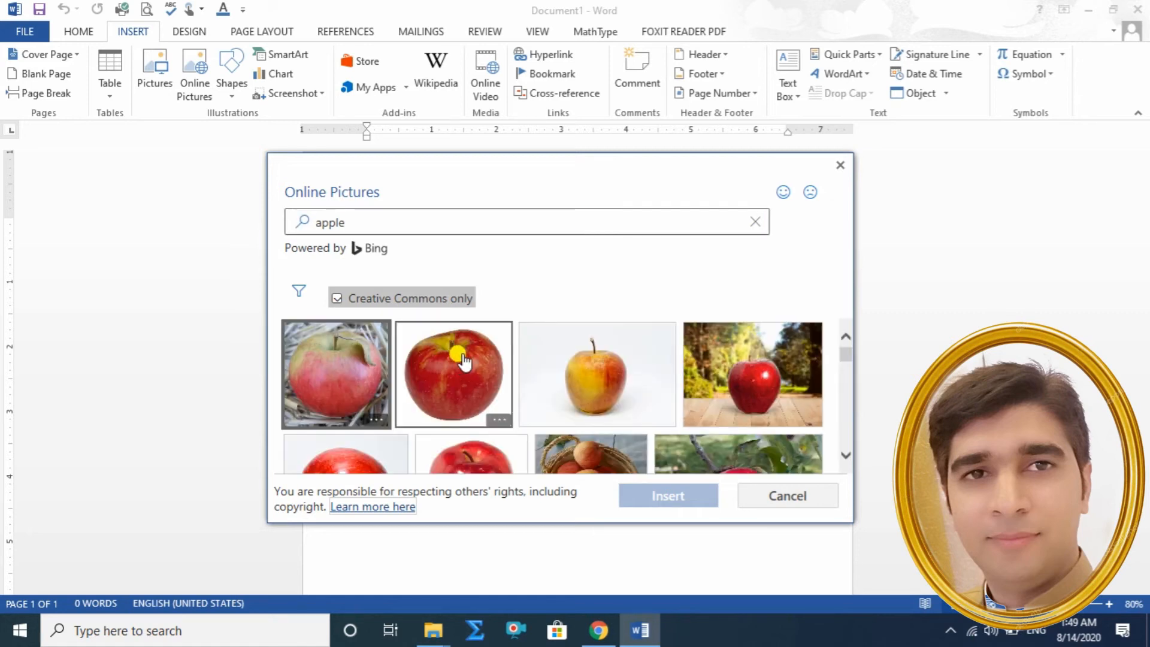
- Insert the picture of a single red apple with a green leaf on a white background from the search results
scroll(845, 460, down, 3)
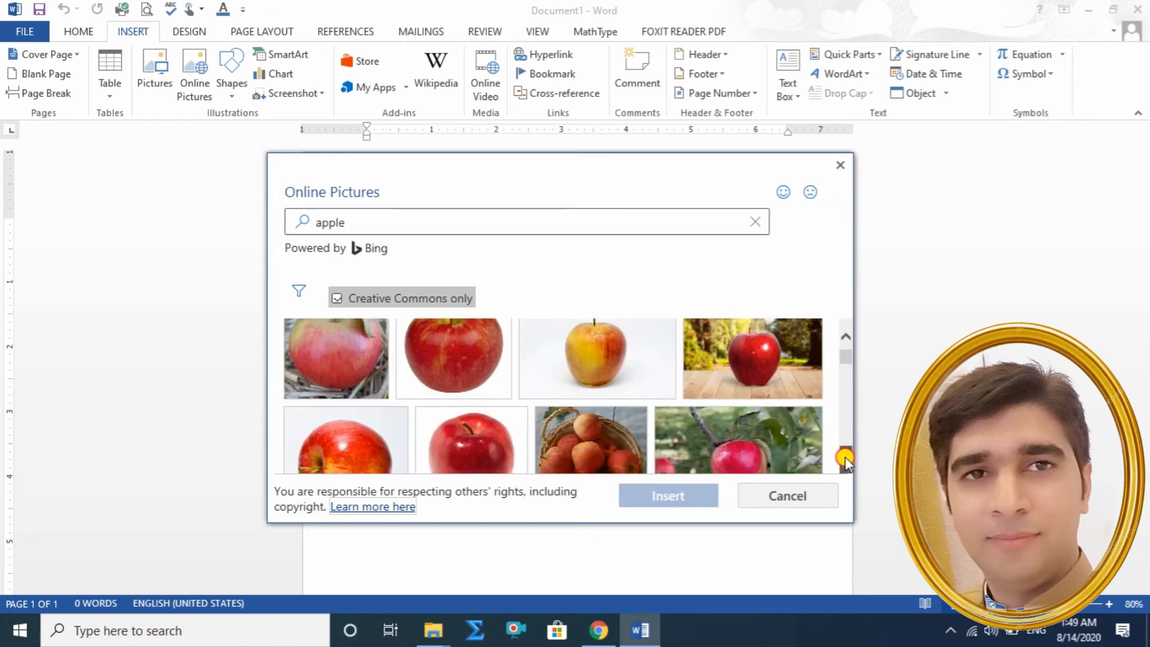
scroll(845, 462, down, 1)
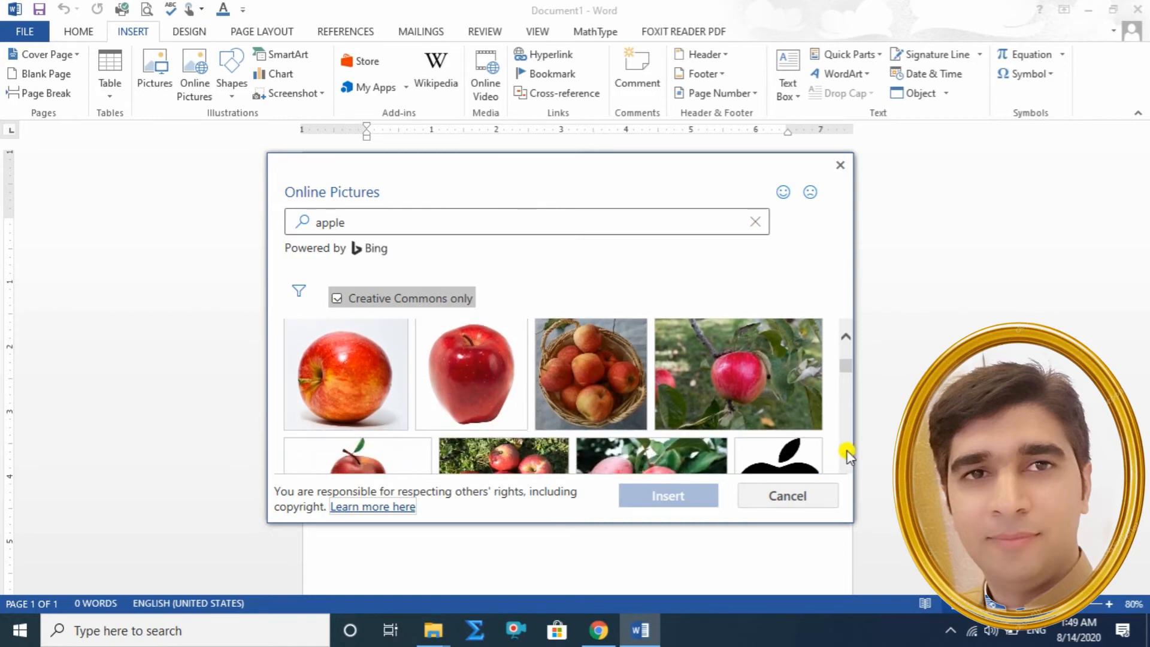
scroll(846, 456, down, 3)
click(355, 417)
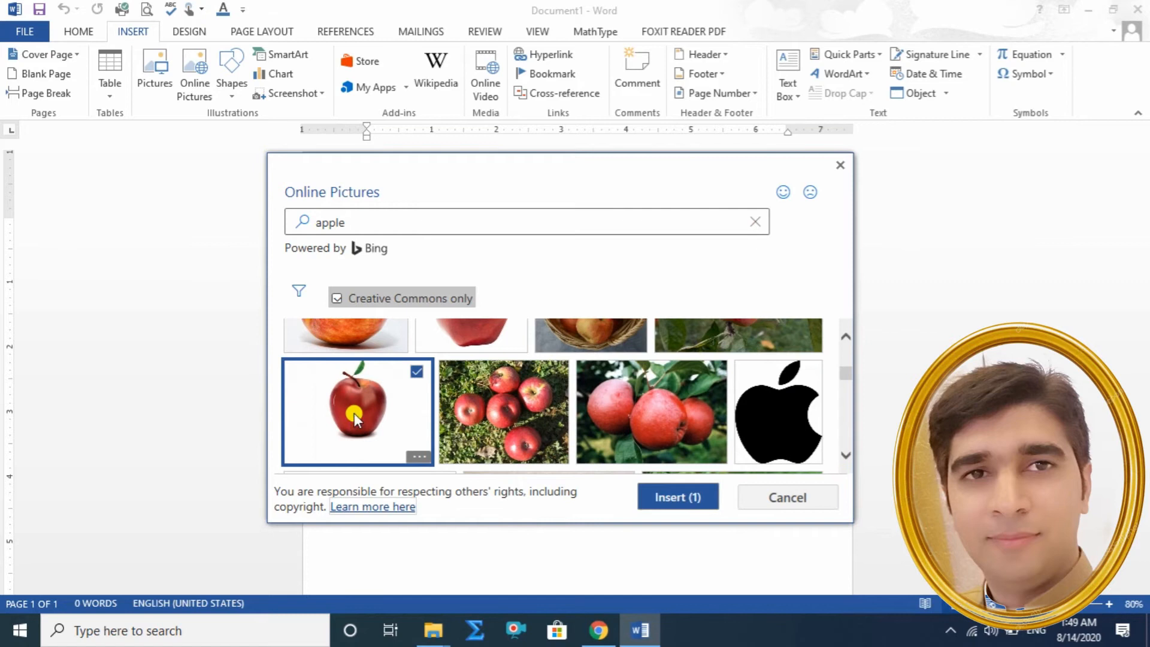
click(680, 509)
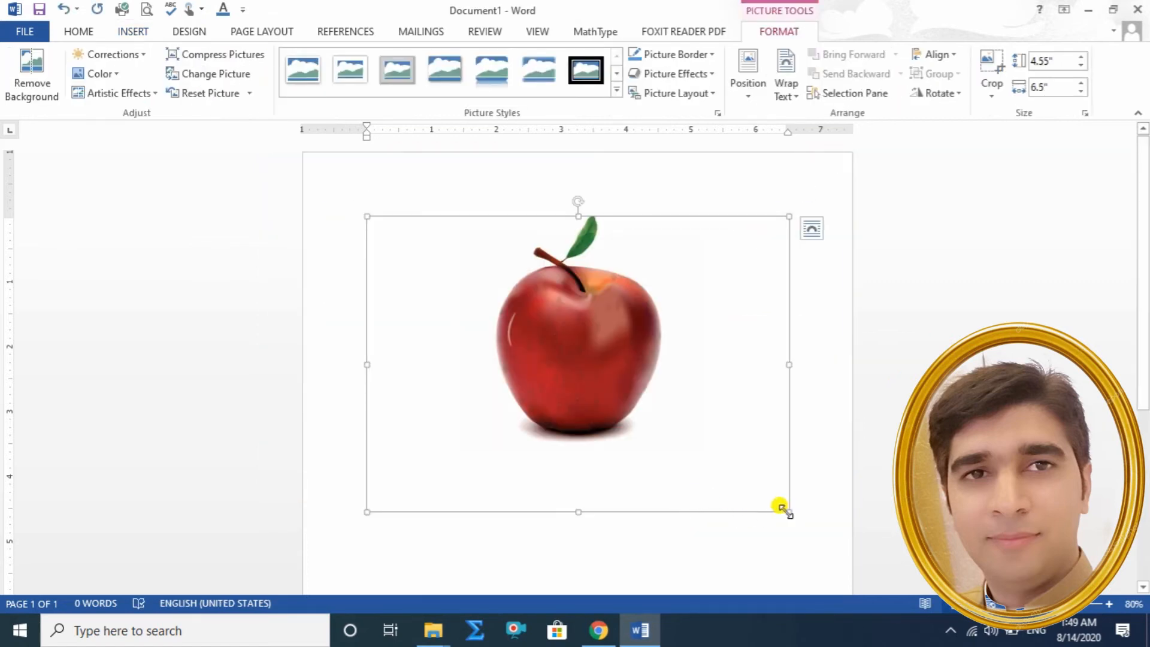
- Apply Tight text wrapping to the apple picture and place it, shrunk to about 2.45" by 3.51", at the page's left edge
click(812, 229)
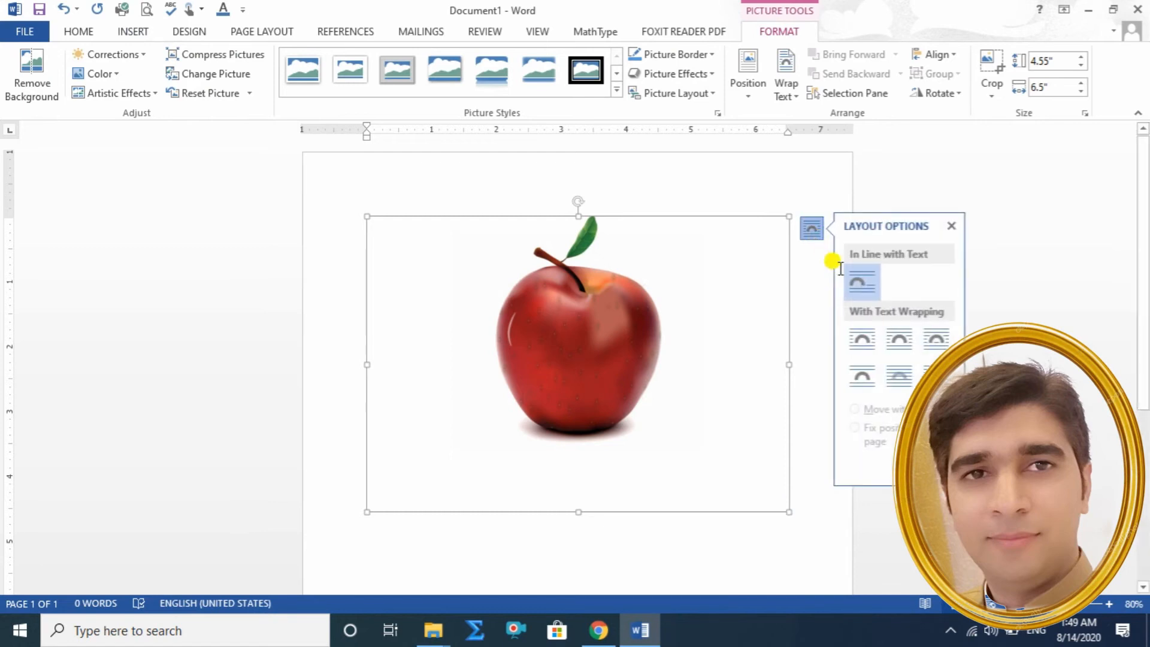
click(899, 338)
drag(789, 512, 595, 372)
drag(484, 306, 411, 362)
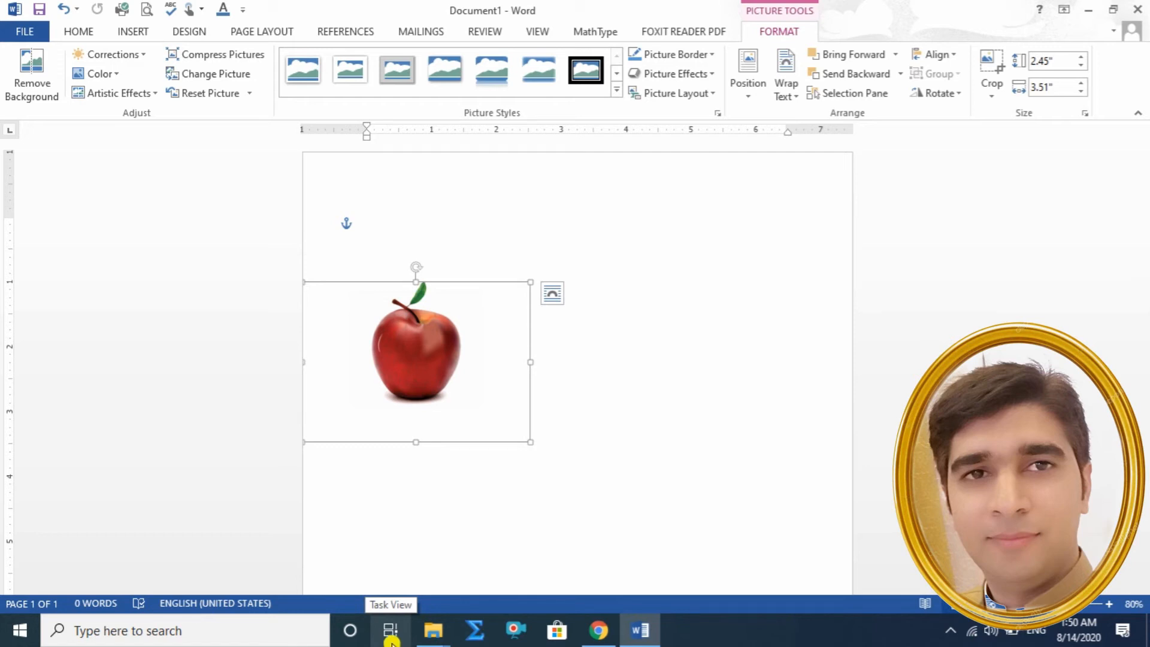
- Start inserting another online picture by running a second Bing image search for "apple"
click(134, 32)
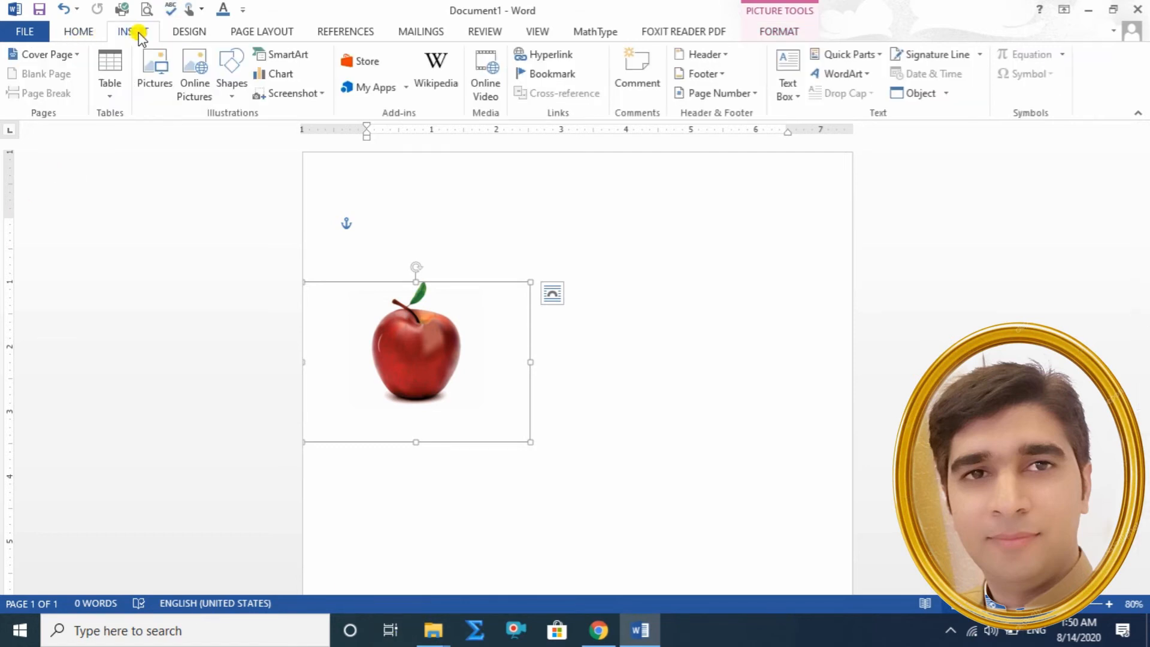
click(195, 81)
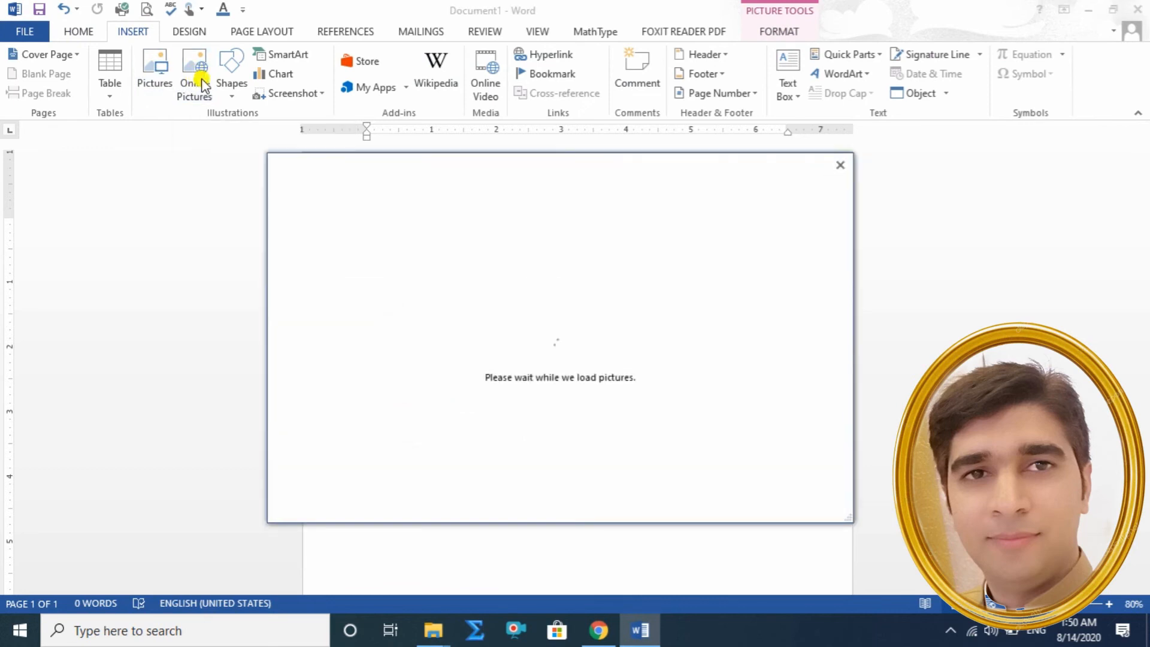
click(710, 253)
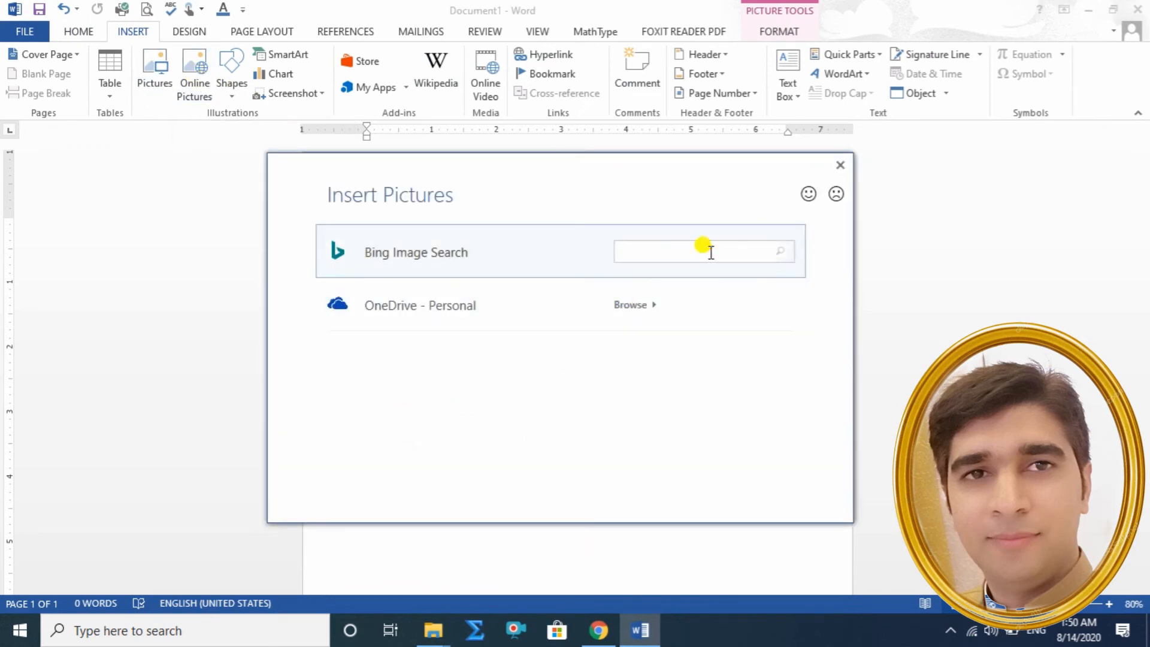
text(apple)
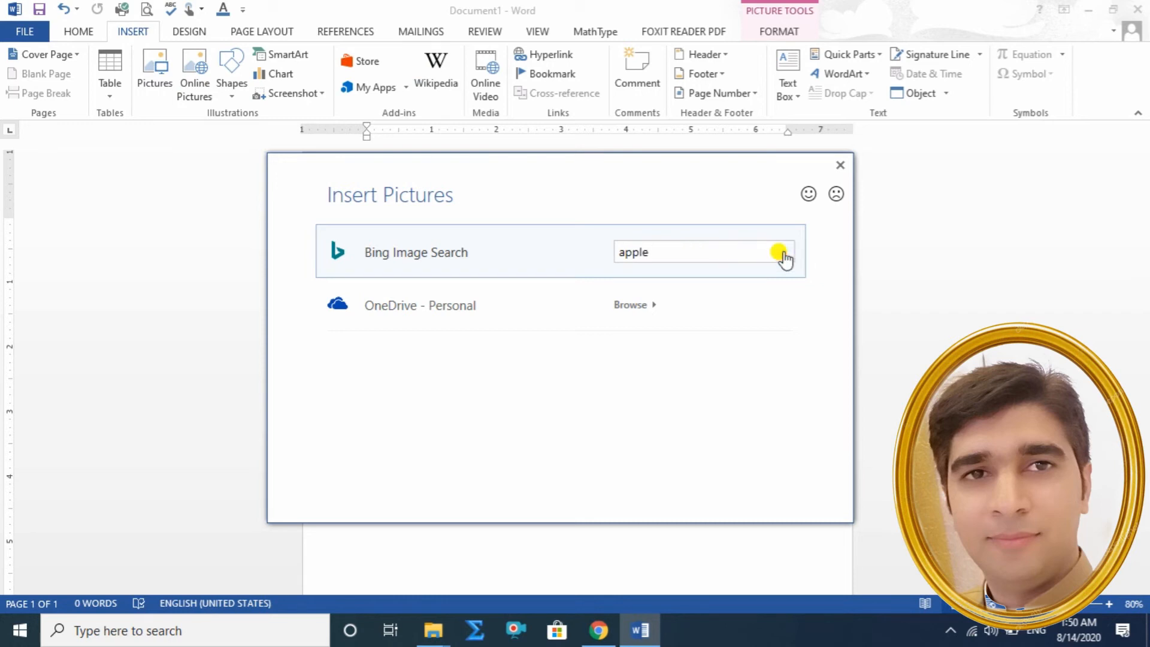
click(784, 254)
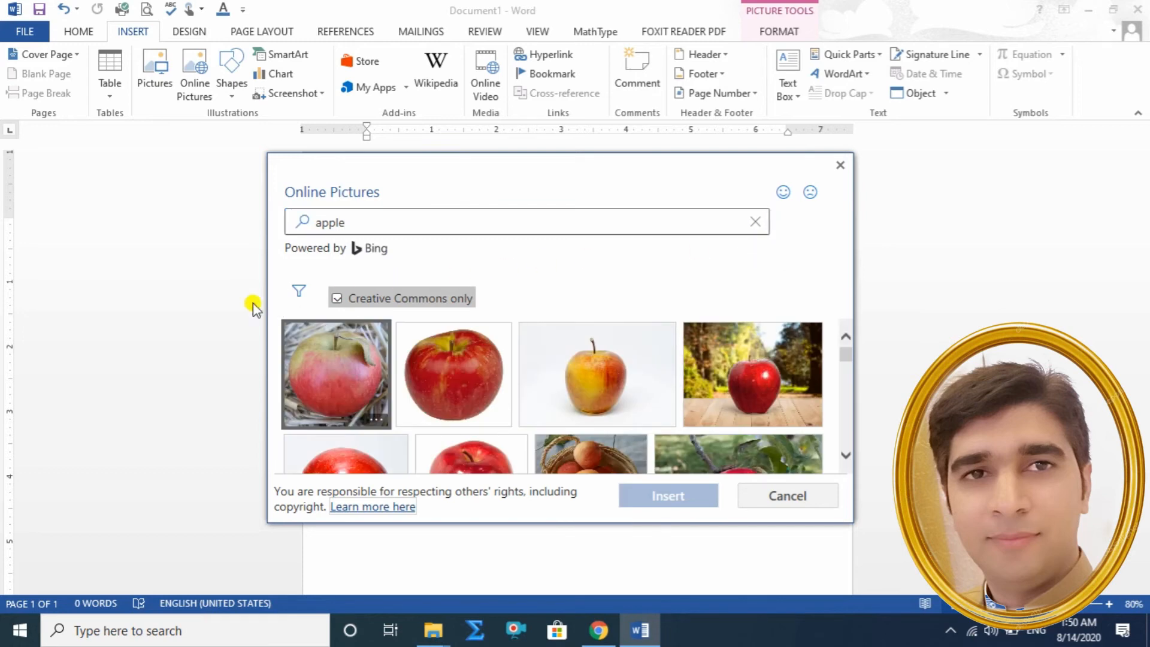
- Filter the apple image results to the Extra Large size and browse the filtered pictures
click(300, 293)
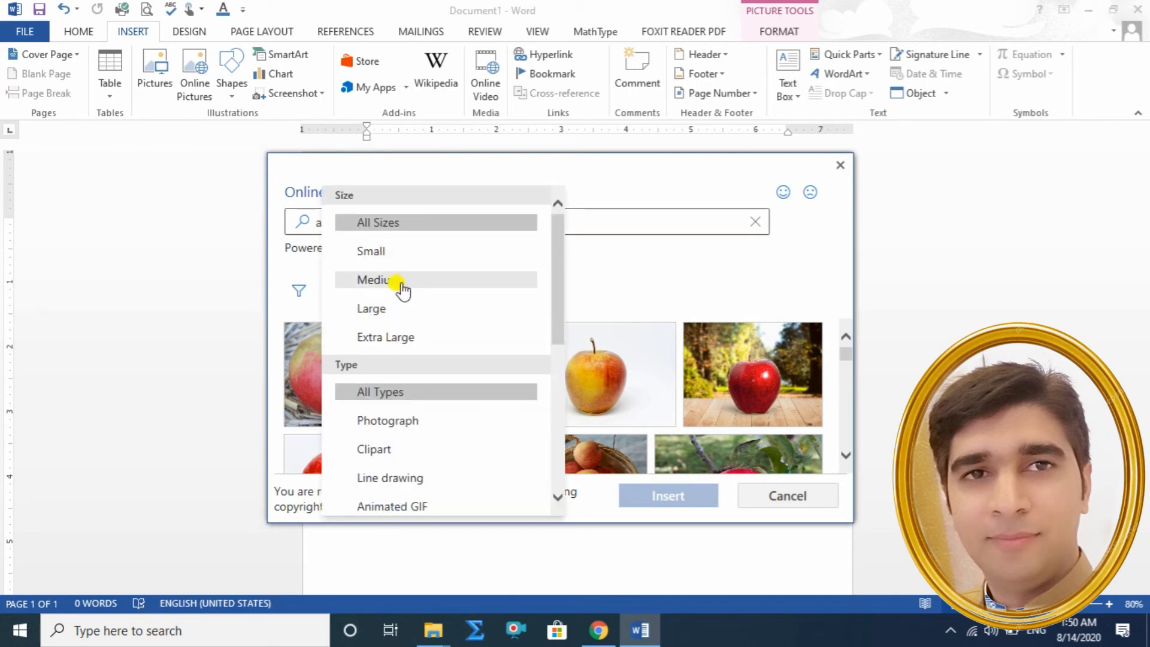
click(402, 339)
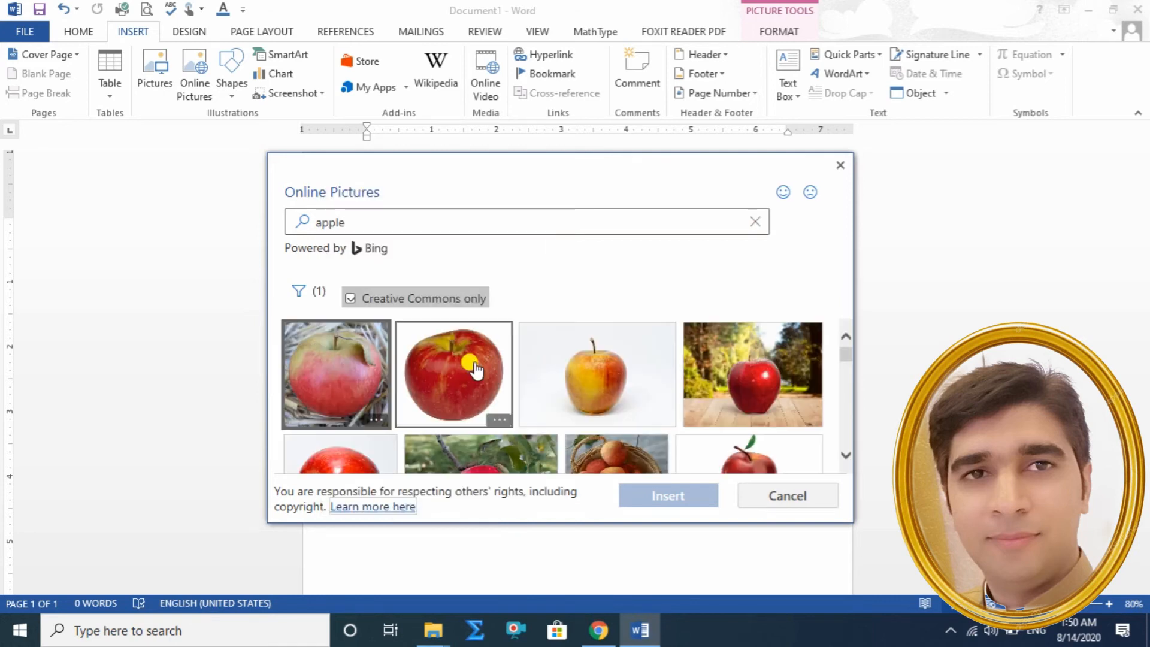
scroll(844, 462, down, 3)
scroll(845, 463, down, 5)
scroll(845, 462, down, 3)
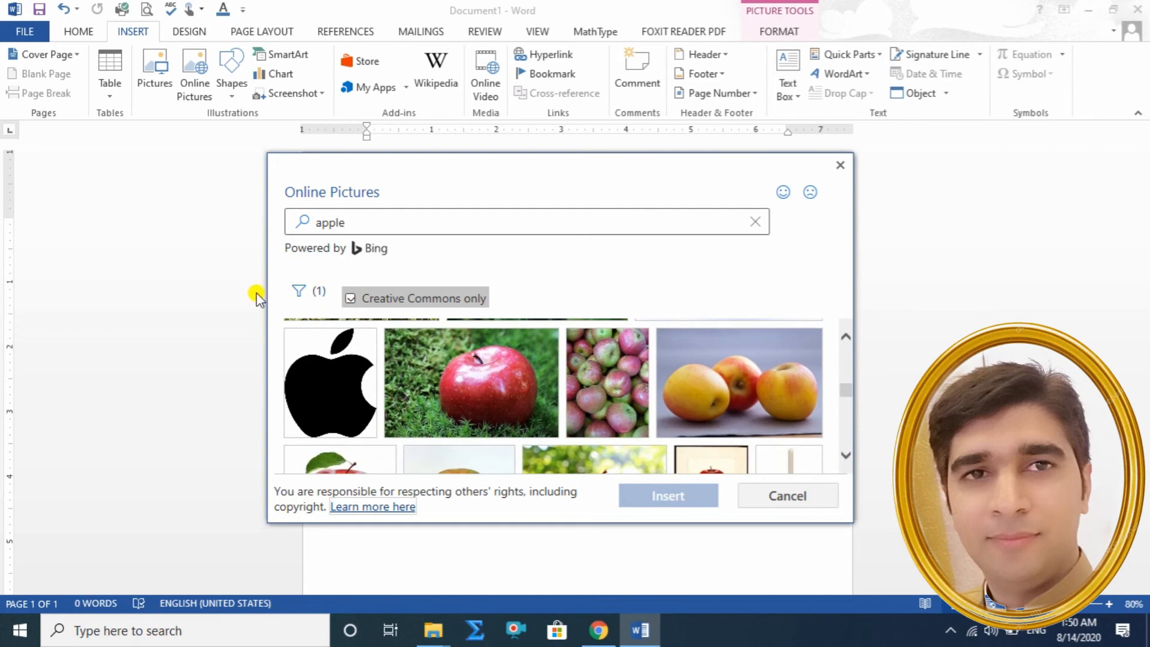
- Filter the apple image results further to the Transparent picture type
click(299, 291)
drag(577, 280, 576, 319)
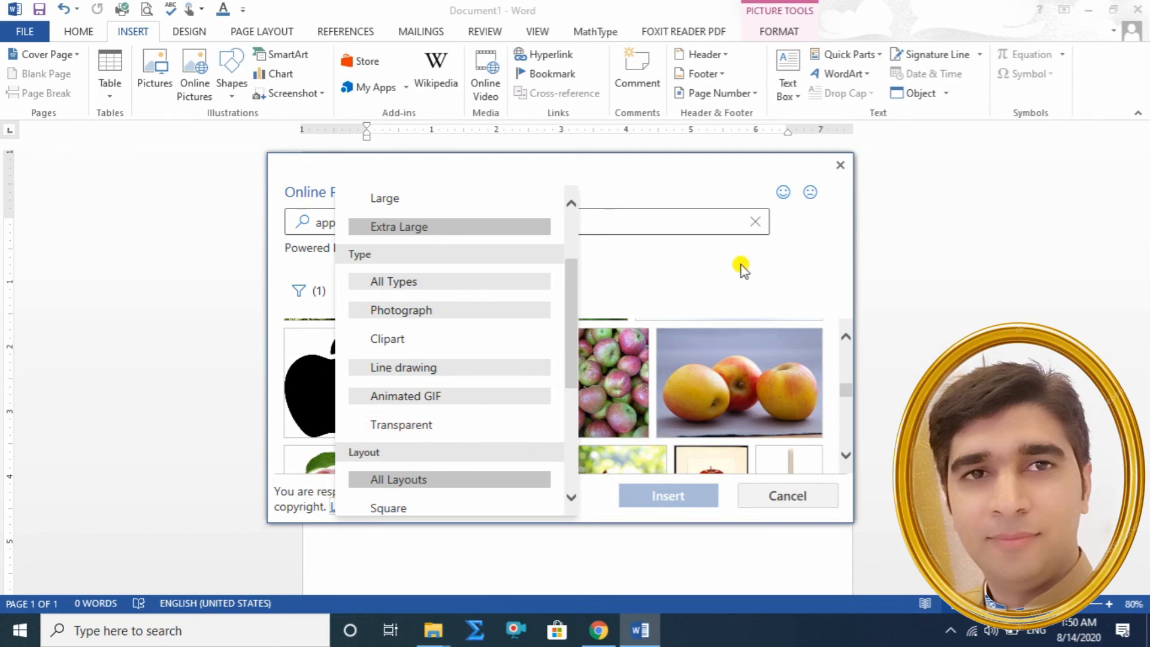
drag(573, 333, 570, 355)
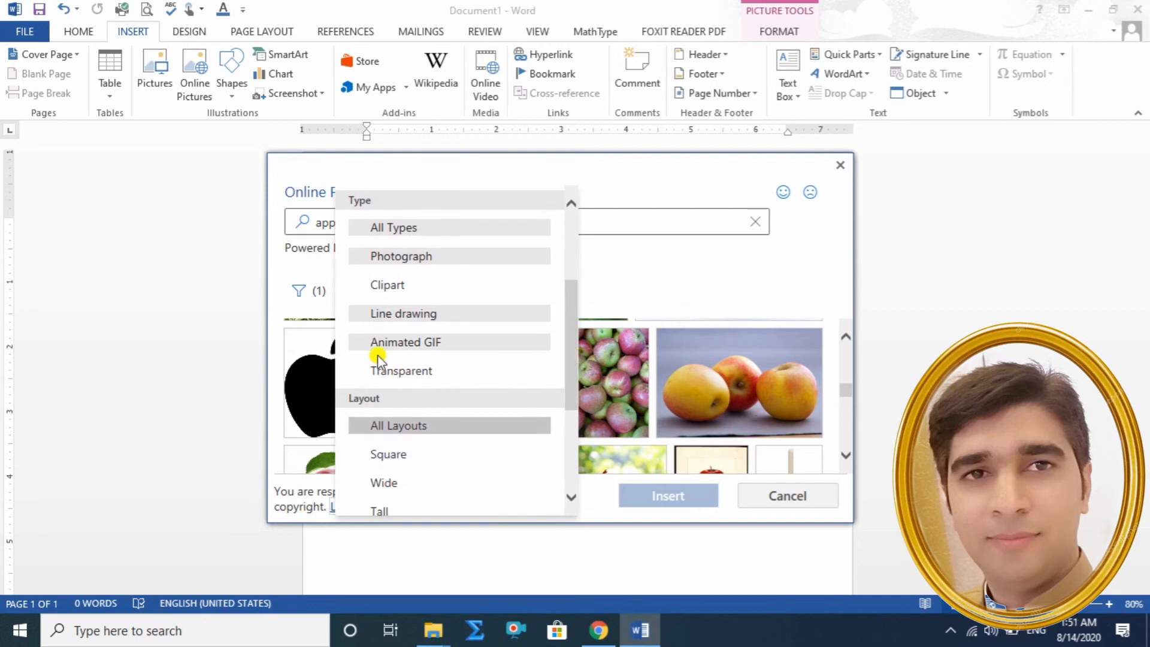
click(408, 375)
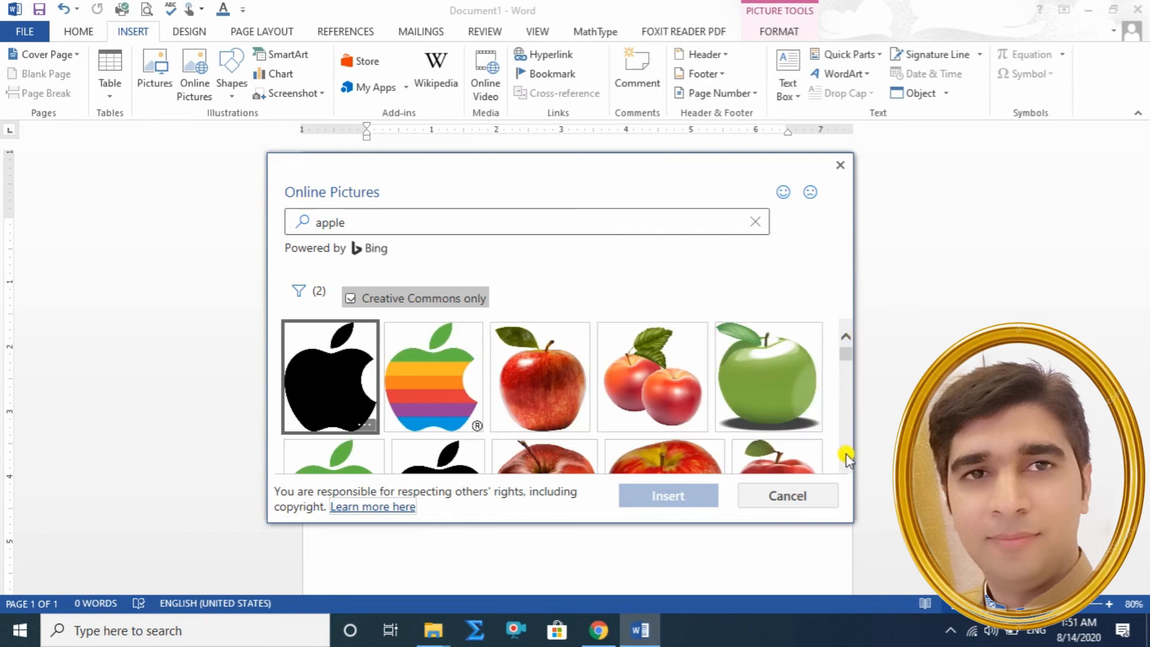
- Select the purple apple, the glossy green apple and the single dark red apple with a stem from the filtered results
scroll(847, 458, down, 2)
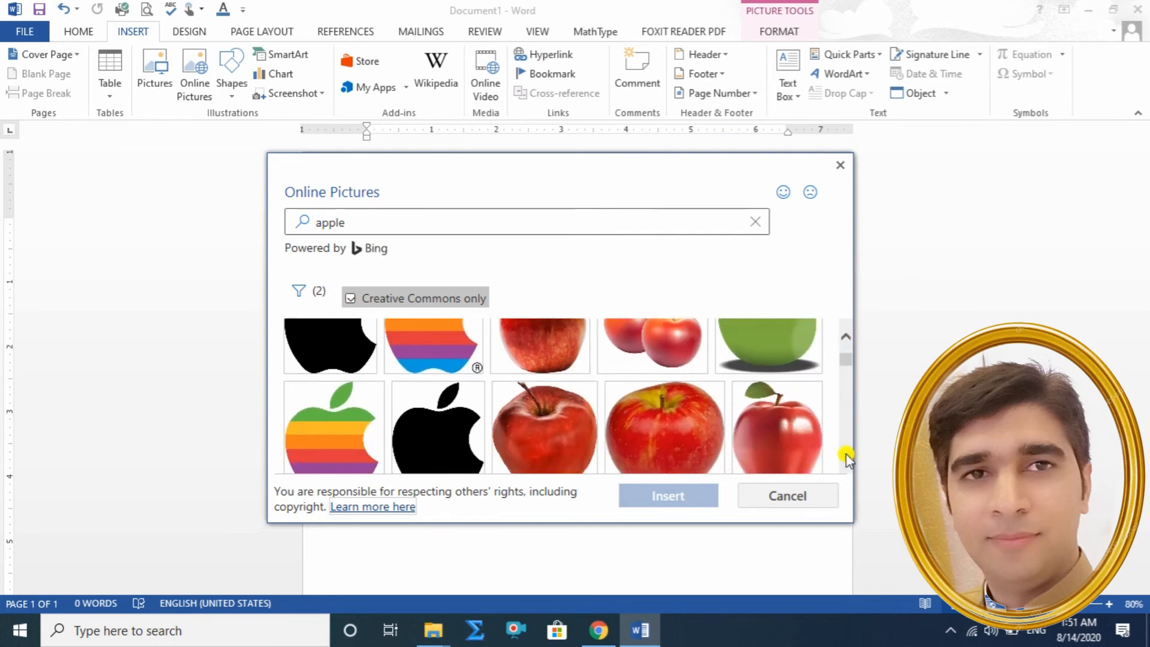
scroll(845, 454, down, 5)
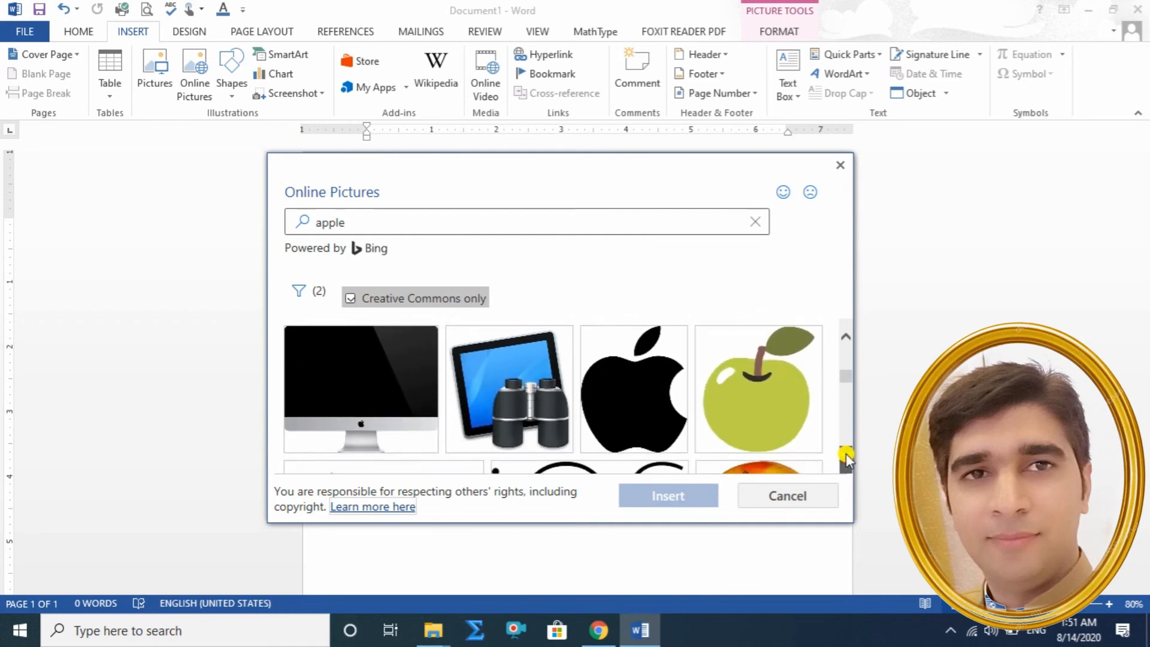
scroll(846, 454, down, 5)
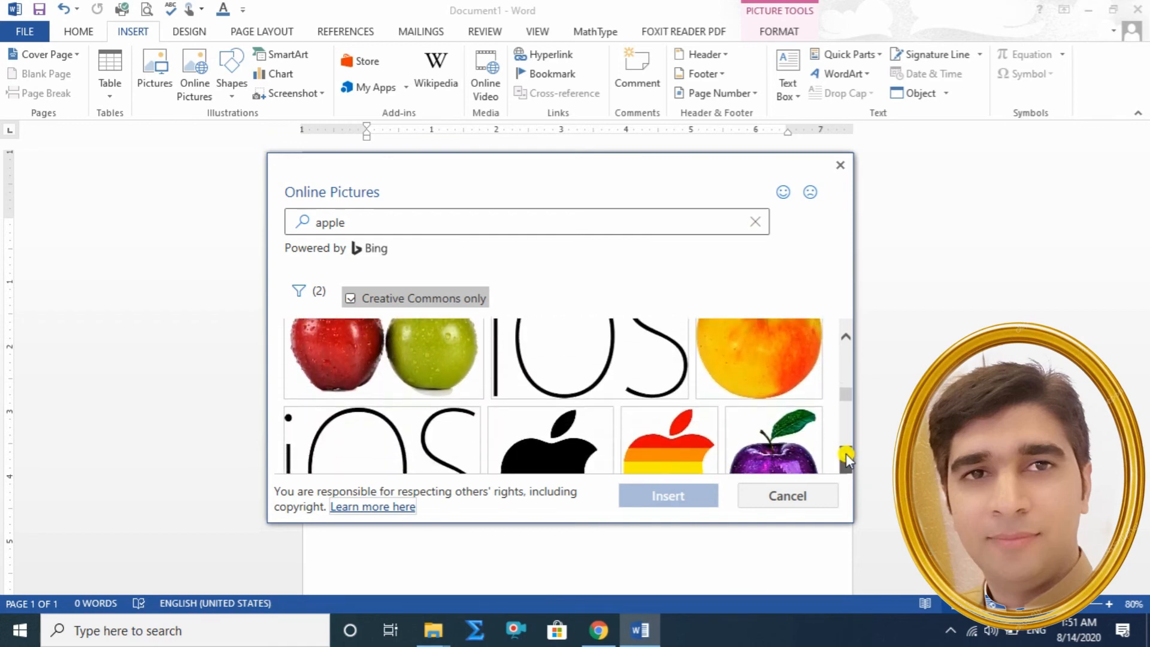
scroll(846, 454, down, 2)
click(765, 385)
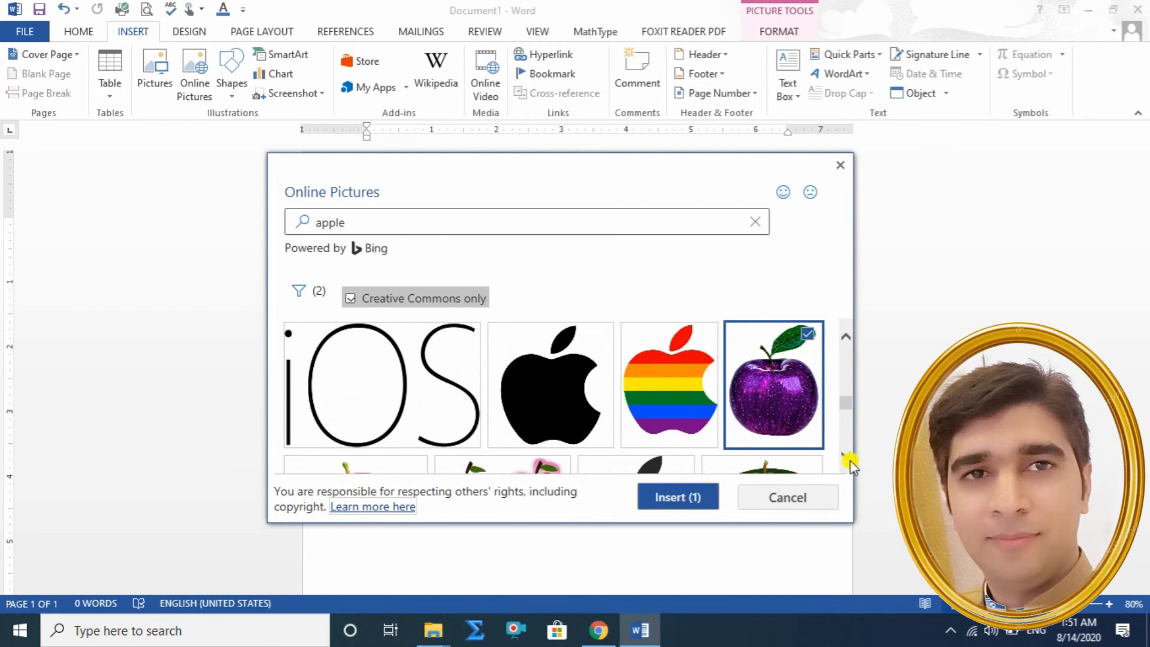
scroll(846, 461, down, 4)
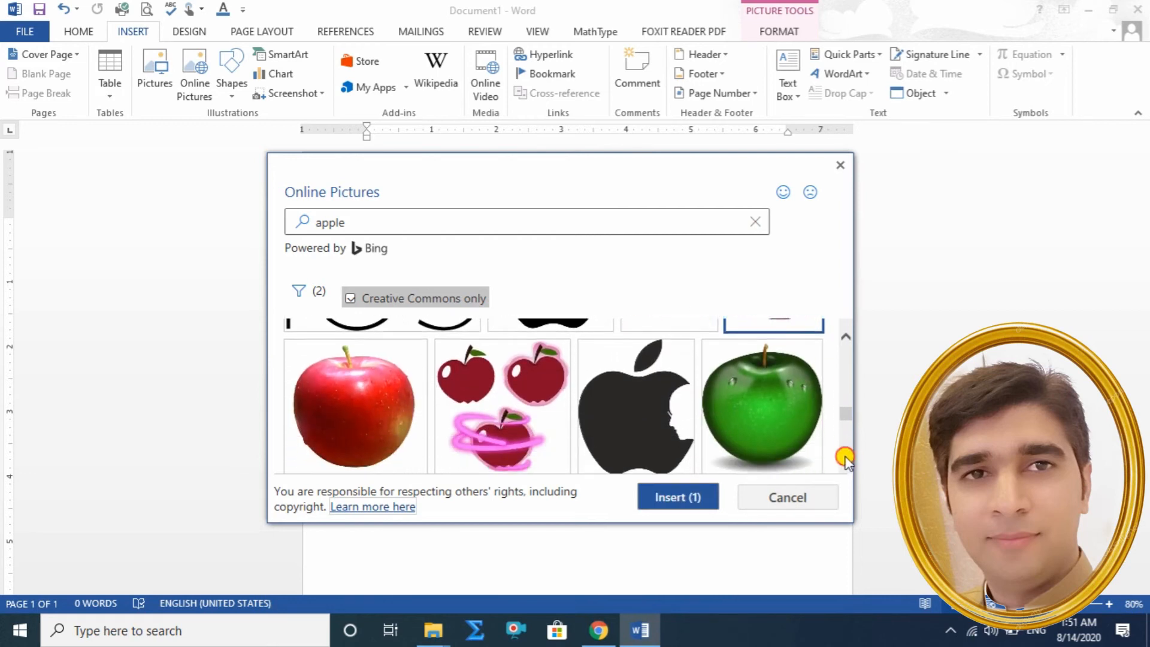
scroll(846, 461, down, 2)
click(765, 352)
click(356, 413)
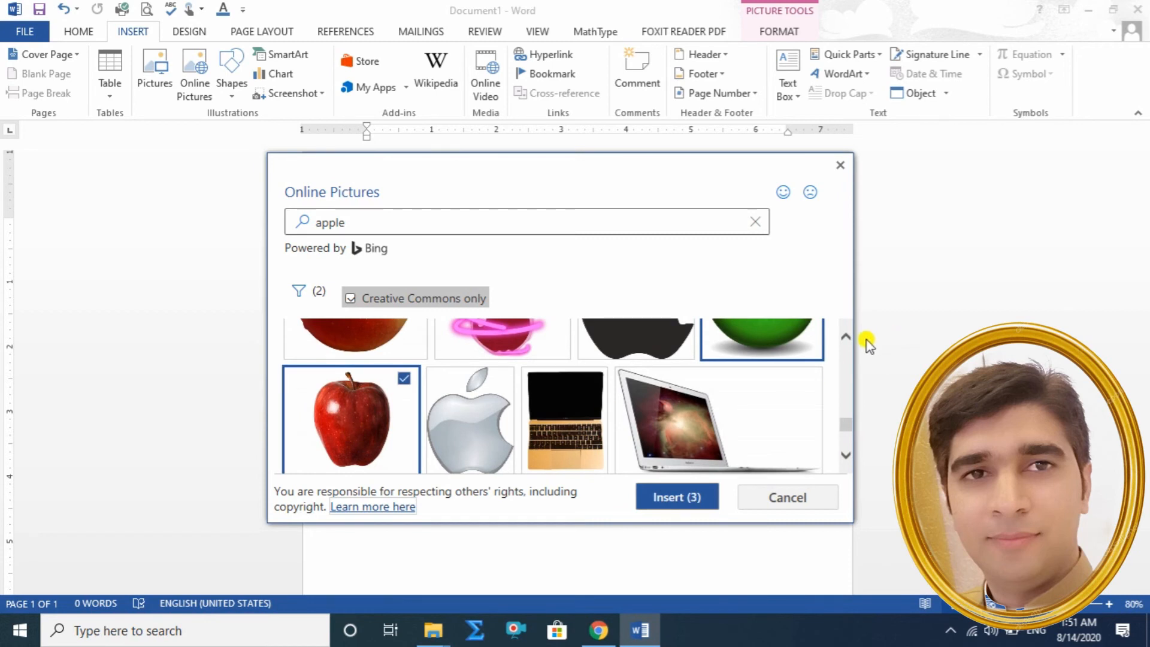
- Add the picture of two red apples with leaves to the selection and insert the selected pictures into the document
drag(845, 423, 845, 348)
click(647, 390)
click(677, 496)
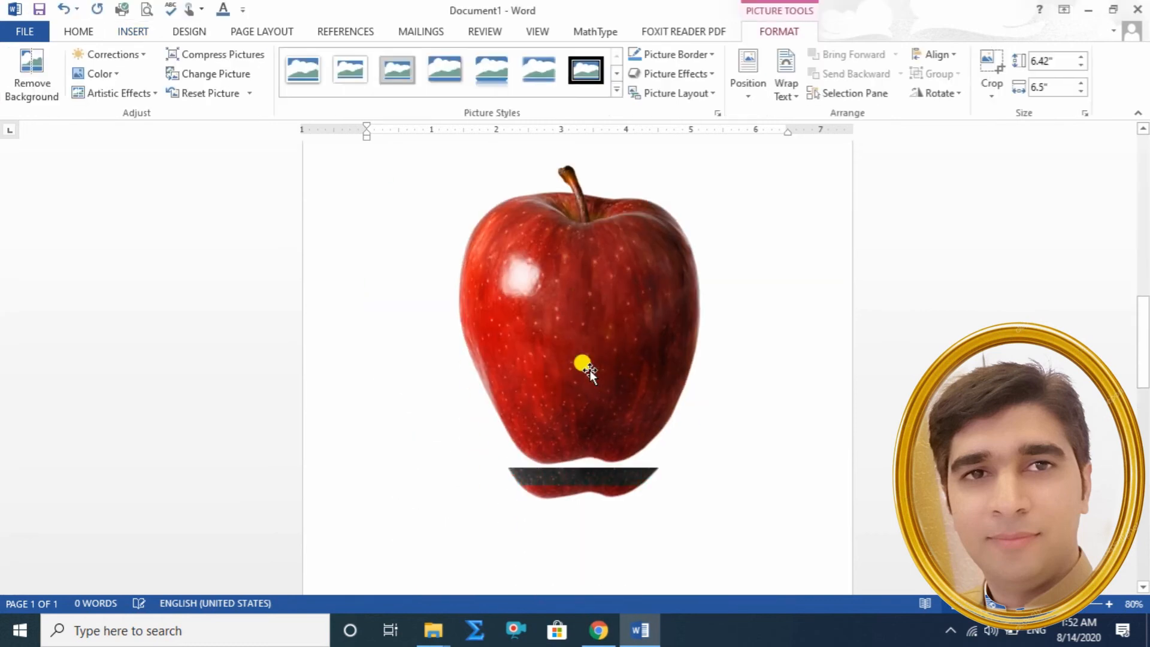
- Apply Tight text wrapping to the picture of two red apples and shrink it to about 1.82" by 1.84"
scroll(635, 377, down, 3)
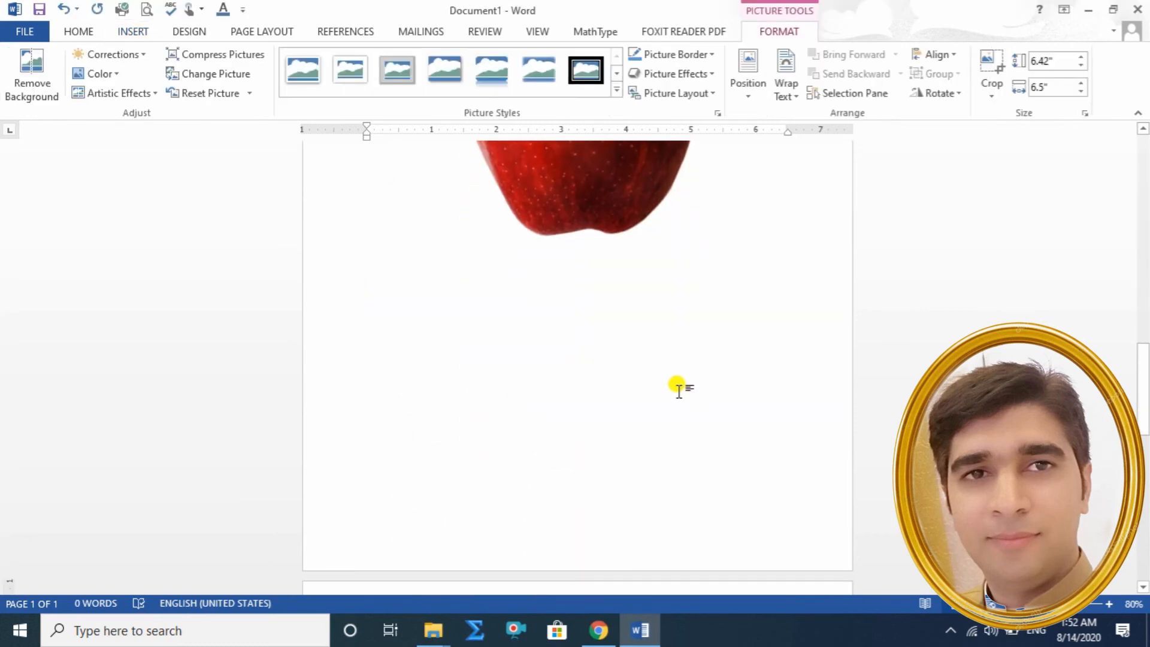
scroll(663, 419, down, 3)
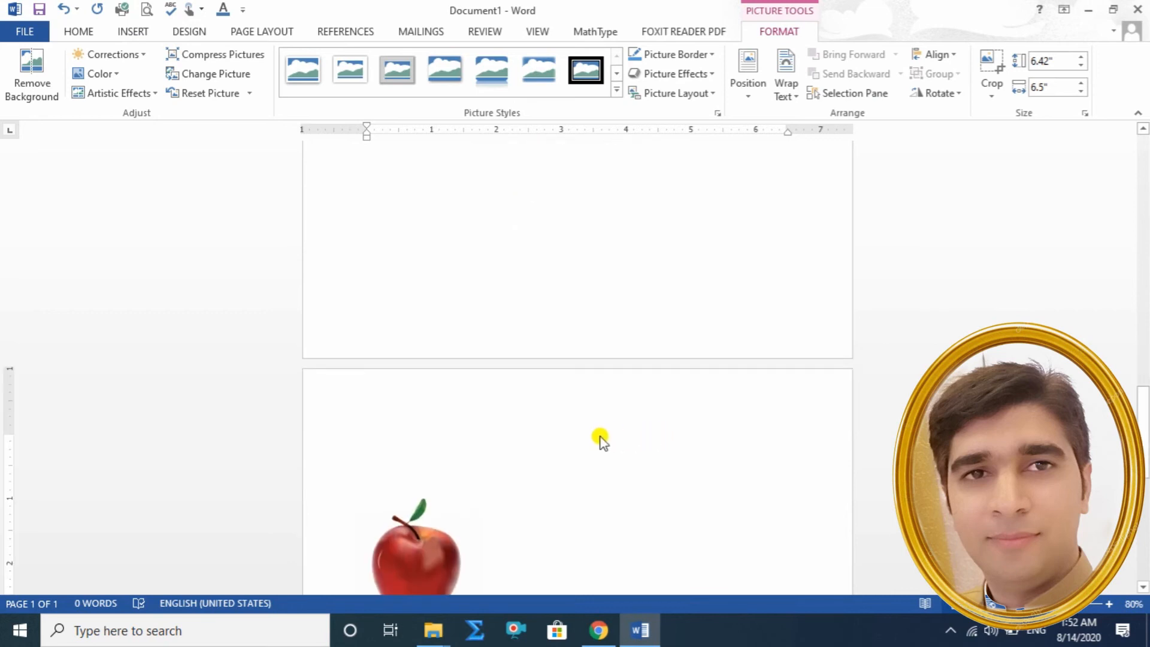
scroll(599, 438, down, 5)
scroll(599, 436, down, 6)
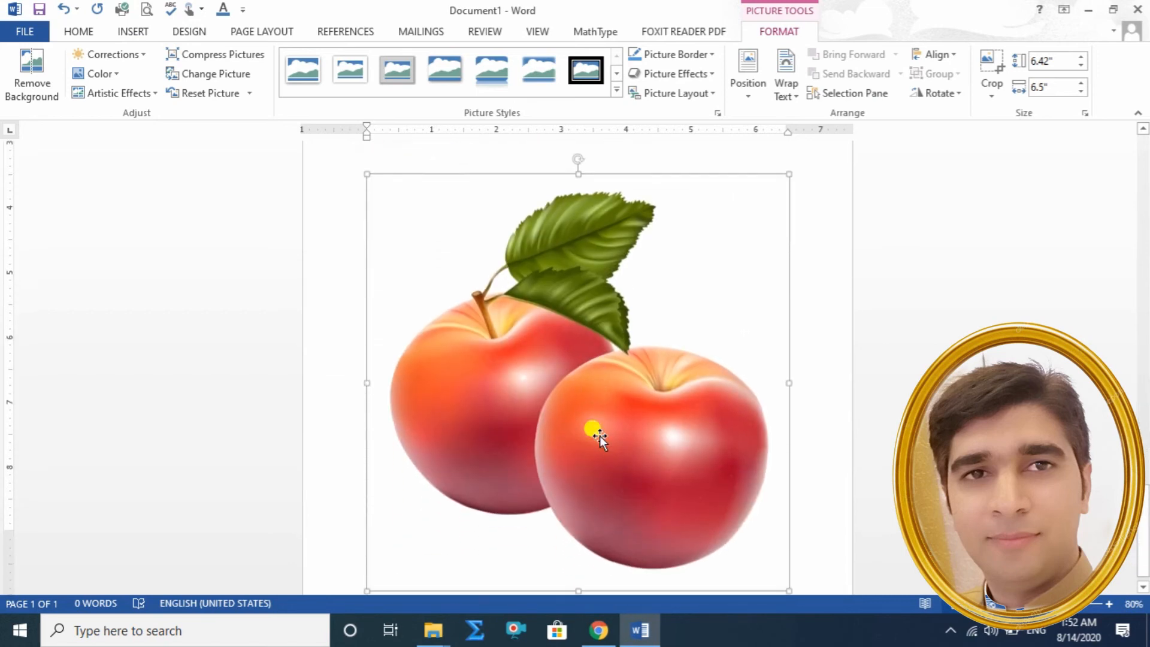
scroll(599, 436, up, 3)
click(811, 274)
click(900, 388)
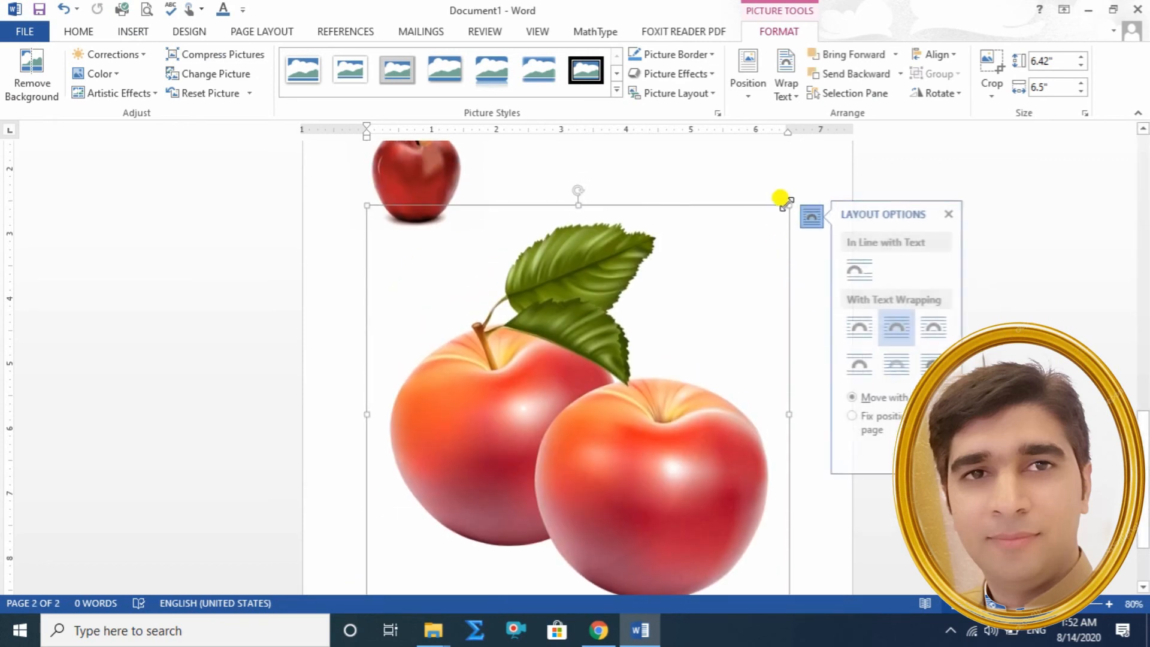
drag(787, 203, 751, 247)
drag(556, 480, 475, 522)
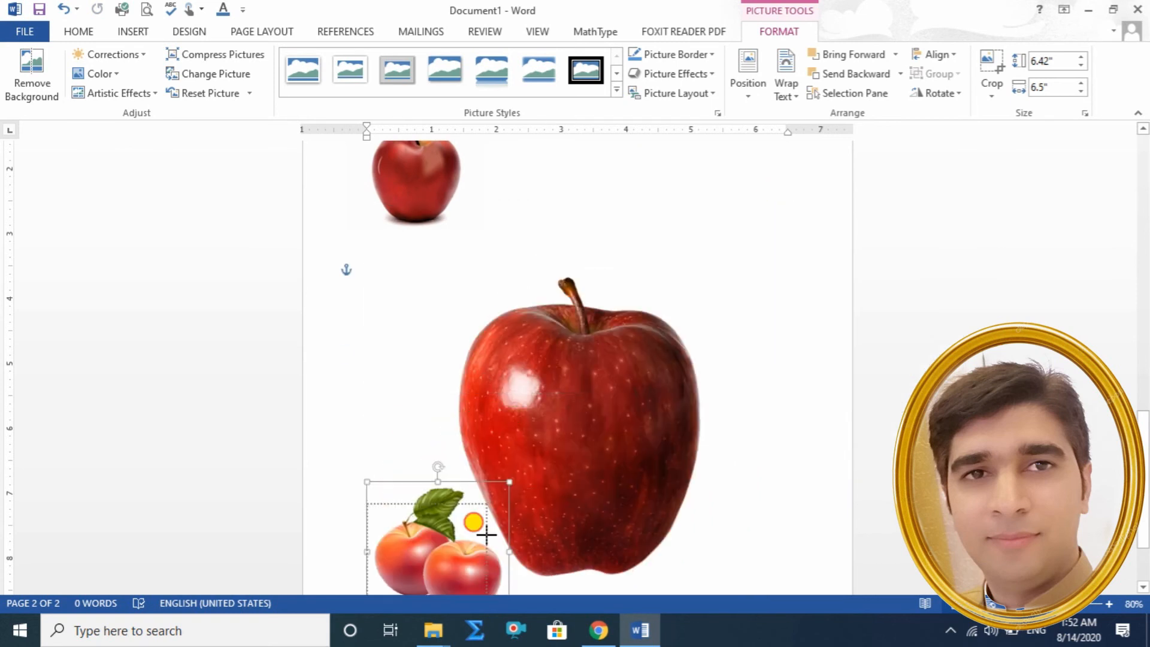
- Apply Tight text wrapping to the single dark red apple picture and shrink it to about 2.01" by 2.51"
click(599, 367)
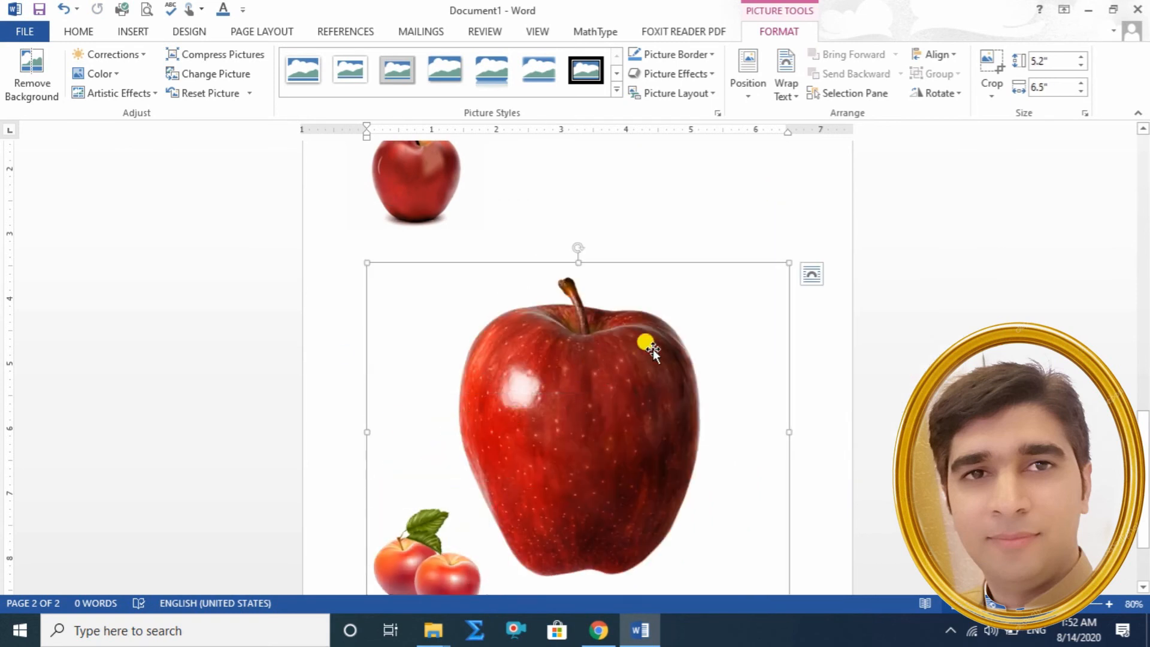
click(813, 273)
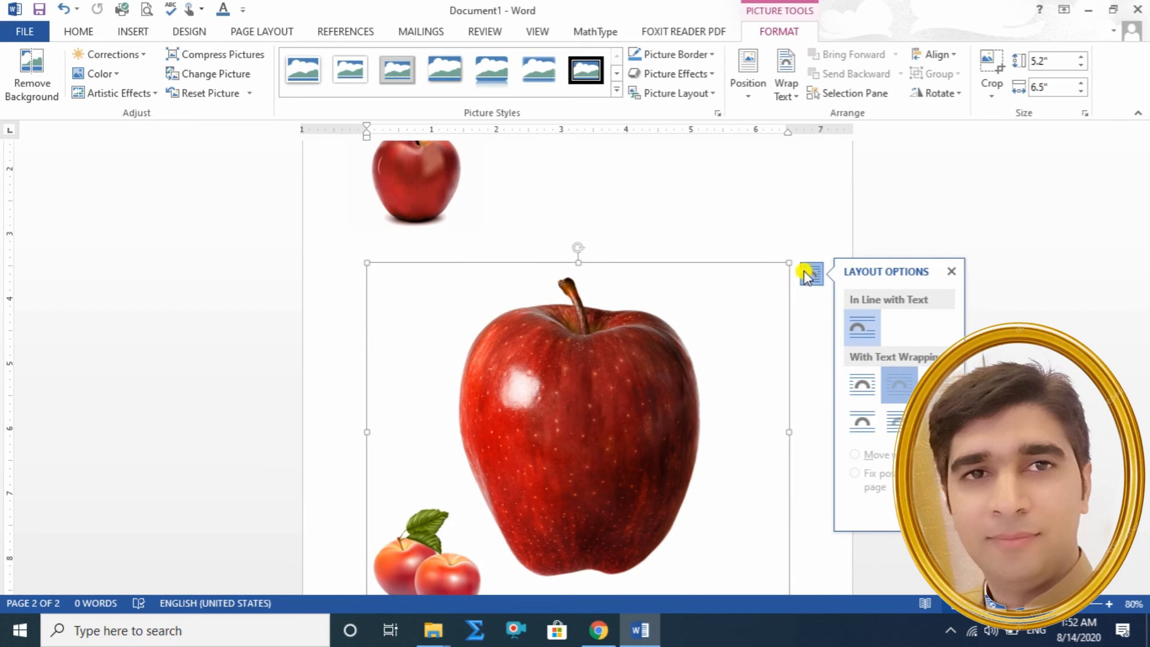
drag(789, 263, 531, 474)
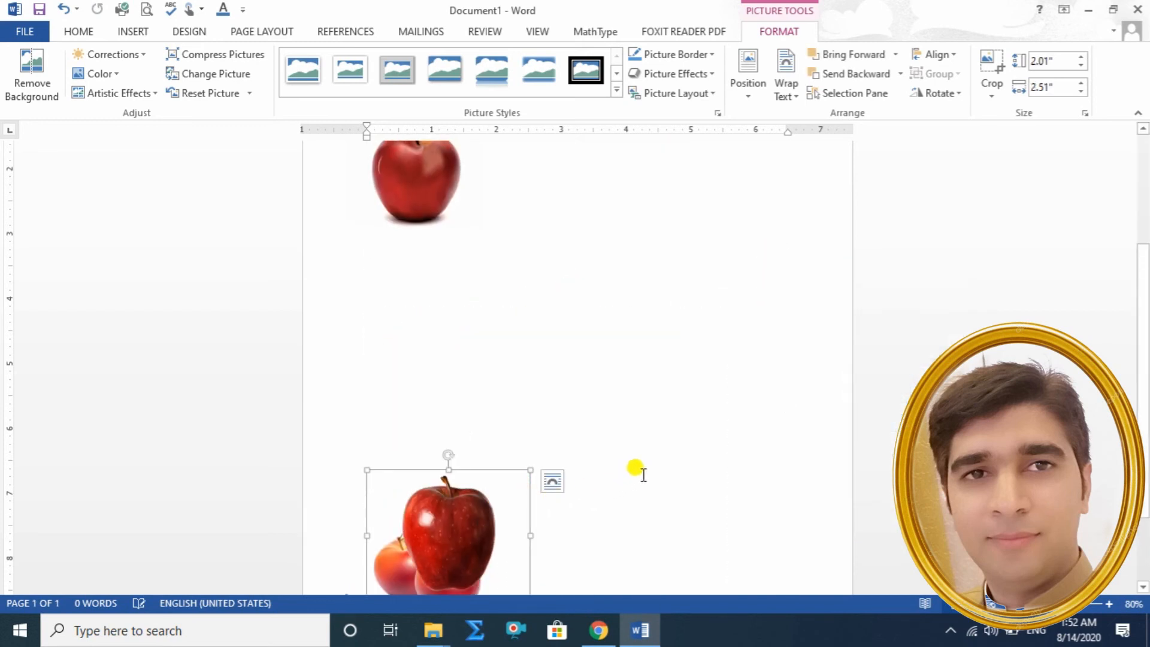
- Apply Tight text wrapping to the green apple picture and shrink it to about 2.18" by 1.94"
scroll(659, 443, up, 4)
scroll(653, 436, down, 7)
click(640, 546)
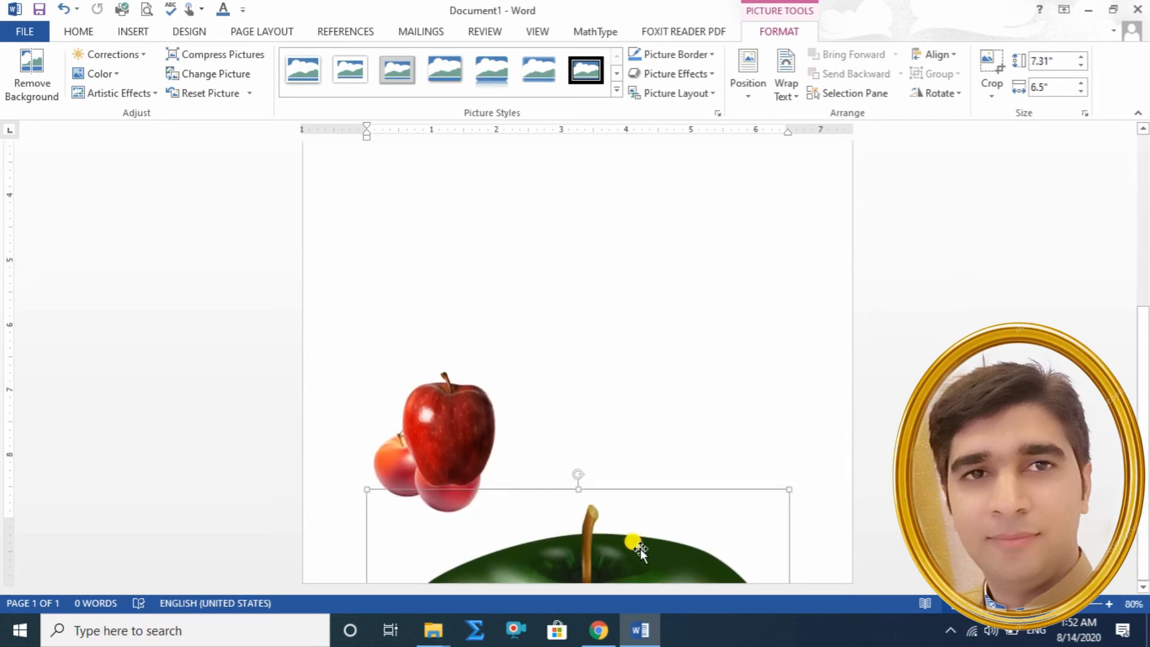
drag(788, 489, 689, 569)
click(739, 170)
click(824, 290)
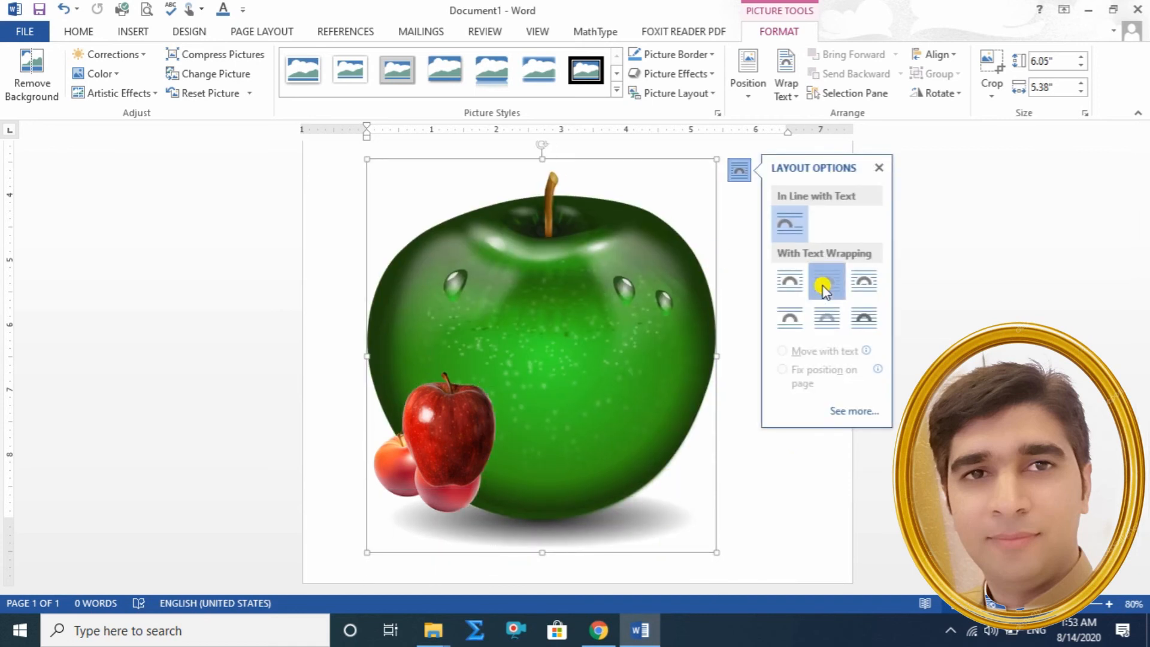
drag(714, 513, 411, 254)
- Spread the pictures diagonally across the lower page, with the two apples lowest, the red apple in the middle and the green apple highest
drag(440, 203, 715, 387)
drag(458, 458, 603, 378)
drag(436, 505, 563, 425)
drag(697, 397, 699, 341)
- Bring the two-apple picture forward and move it over the green apple's spot, shifting the green apple up and sending it backward
click(514, 457)
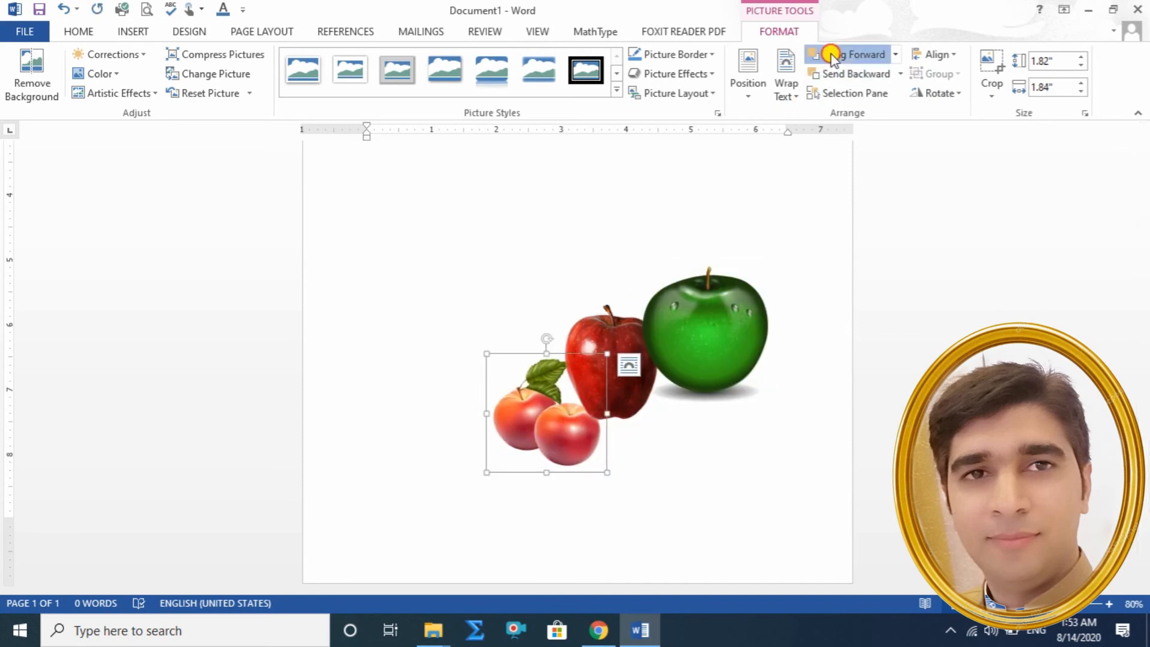
drag(551, 458, 739, 362)
click(667, 332)
drag(650, 314, 665, 225)
click(850, 73)
- Move the green apple to the left of the two-apple picture and the red apple below and between them
drag(758, 237, 542, 323)
click(596, 365)
drag(596, 365, 621, 419)
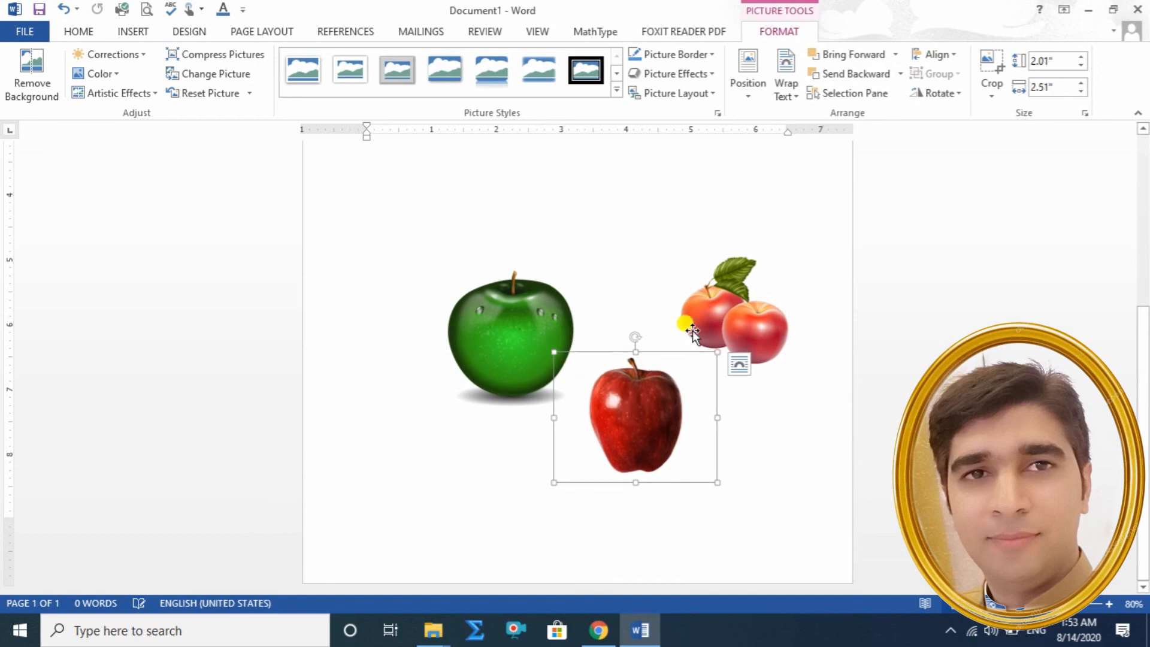
- Enlarge the two-apple picture to about 2.69" by 2.72" and place it overlapping the green apple's lower part beside the red apple
click(693, 332)
drag(795, 366, 550, 452)
scroll(736, 372, up, 5)
scroll(665, 398, down, 3)
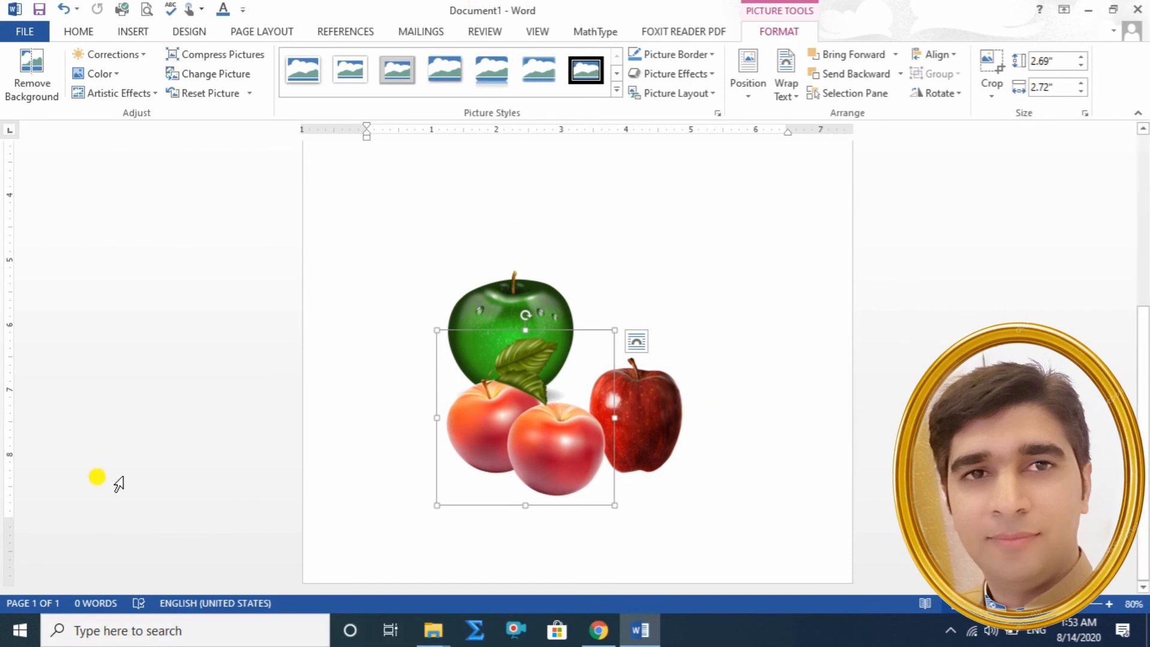
- Delete the green apple, leafed apple, two-apple and dark red apple pictures to empty the page
click(516, 286)
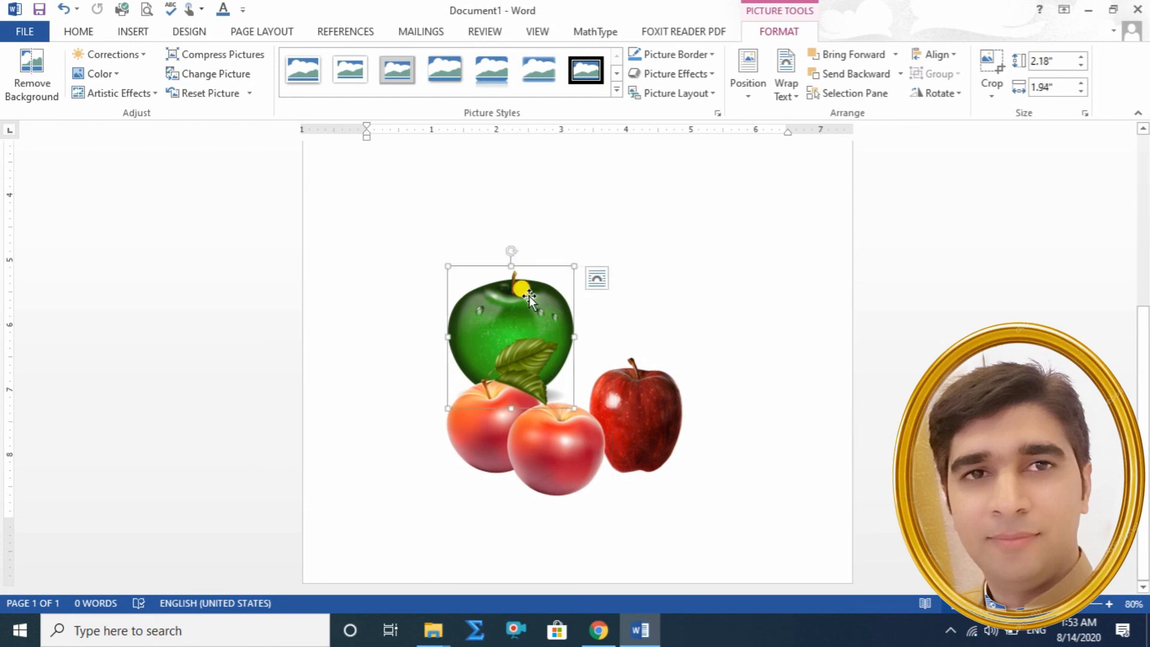
key(Delete)
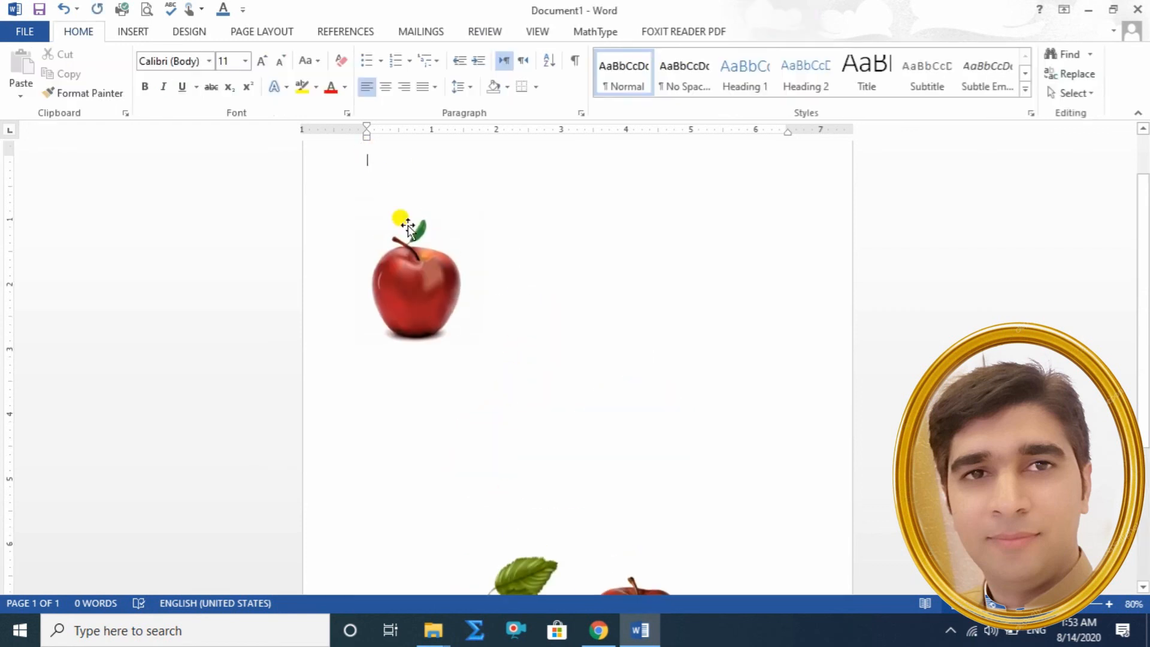
click(415, 265)
key(Delete)
click(526, 563)
key(Delete)
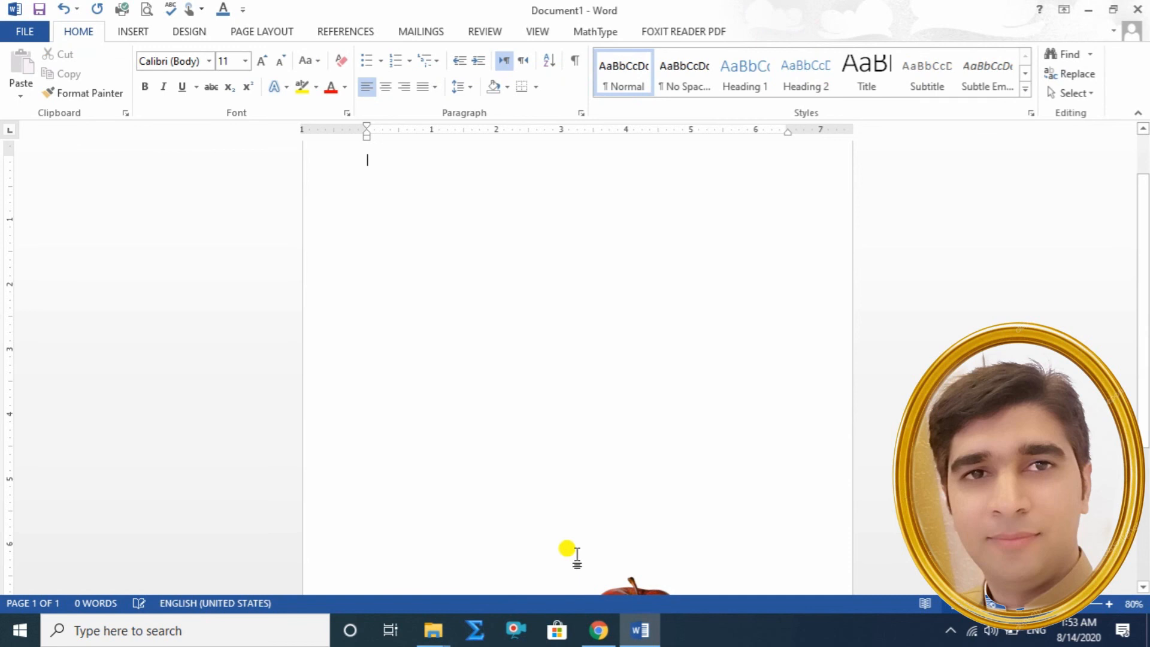
click(649, 587)
key(Delete)
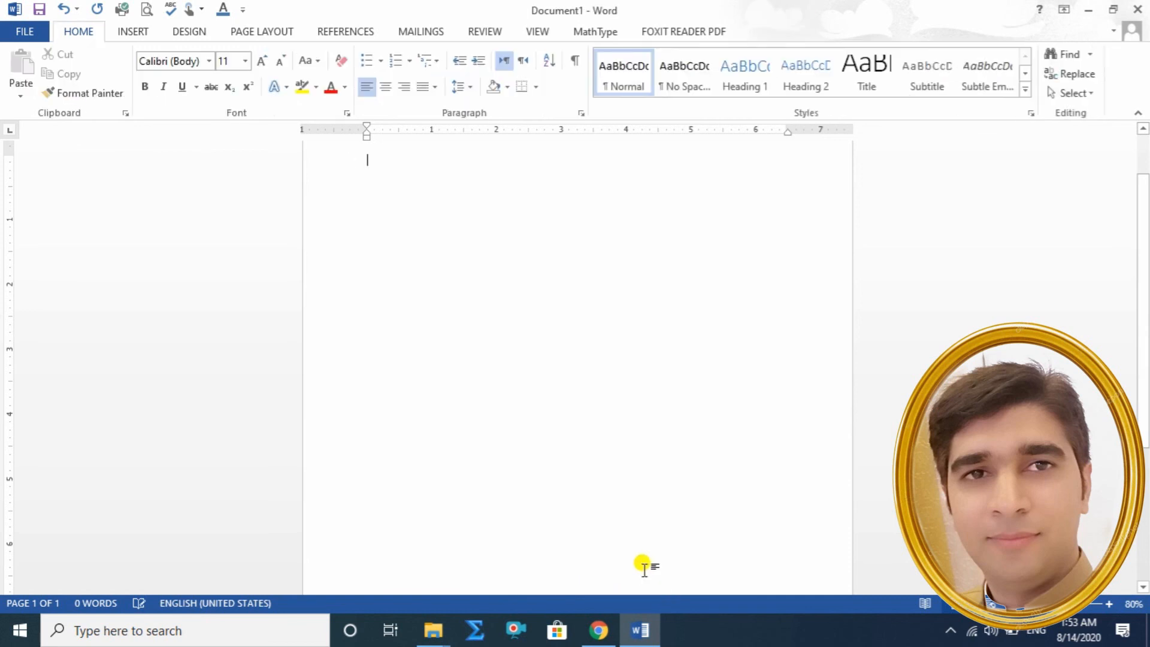
- Start inserting an online picture into the emptied page by searching Bing images for "apple"
click(132, 31)
click(185, 69)
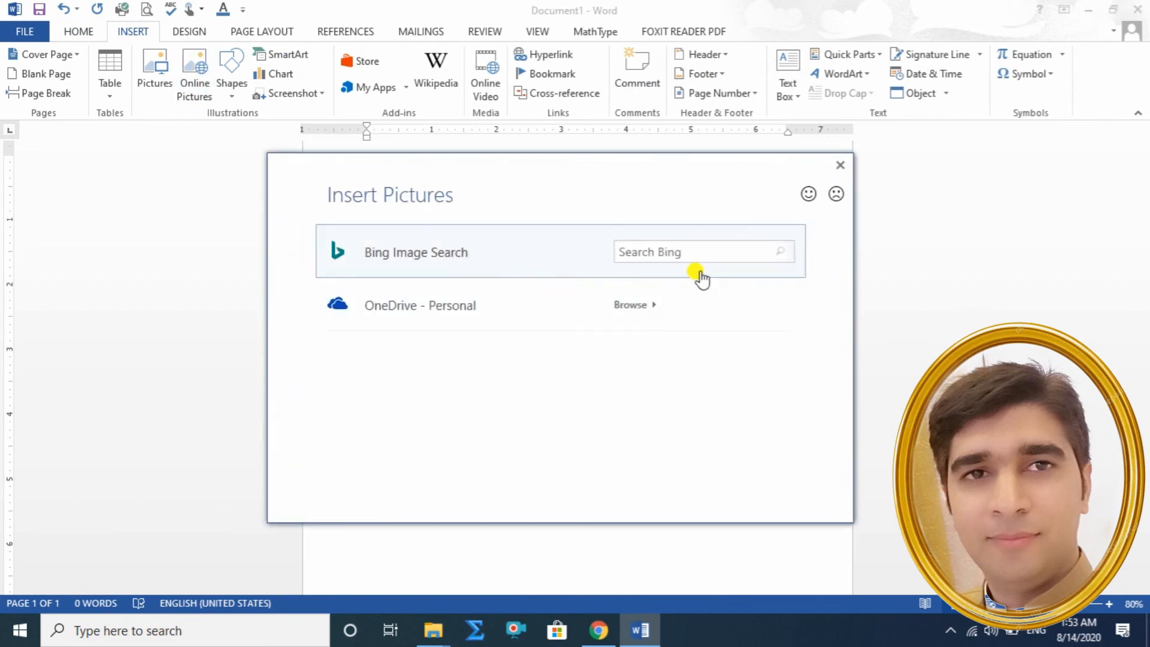
click(689, 245)
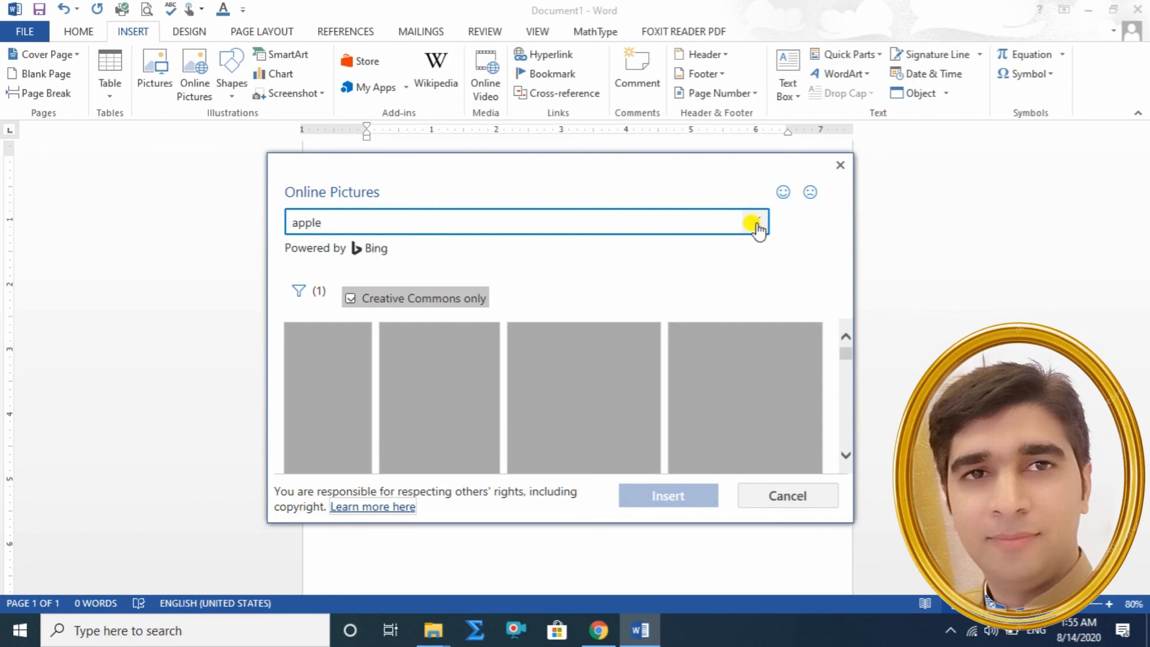
key(Return)
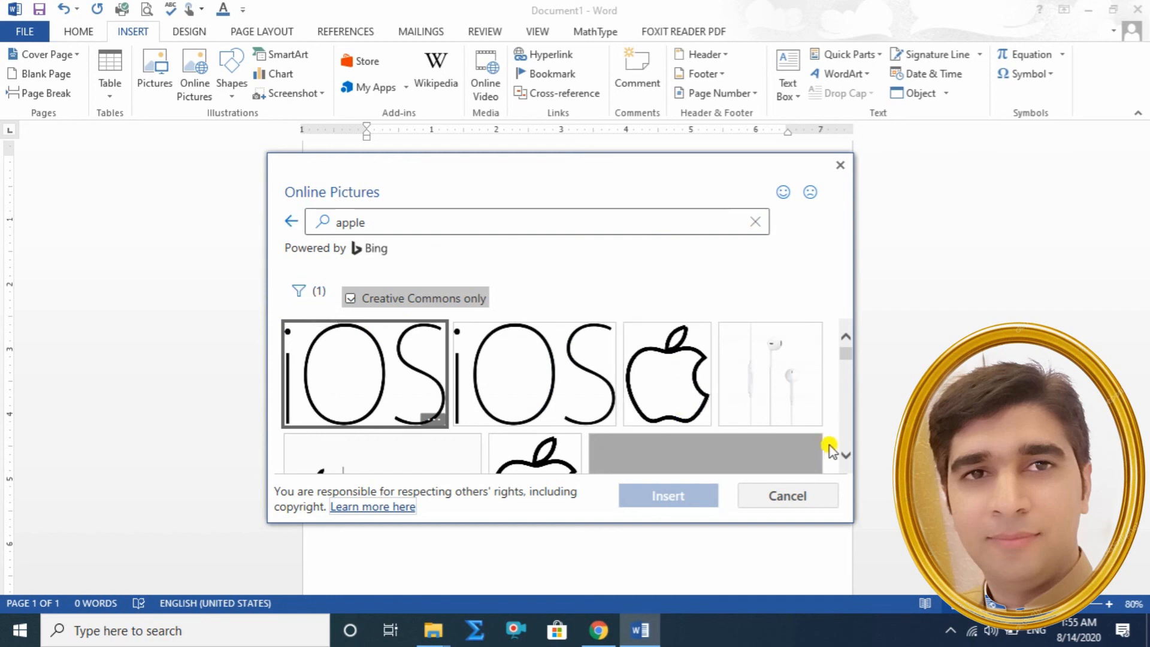
- Insert the black outline drawing of a whole apple with a leaf from the search results
scroll(850, 458, down, 3)
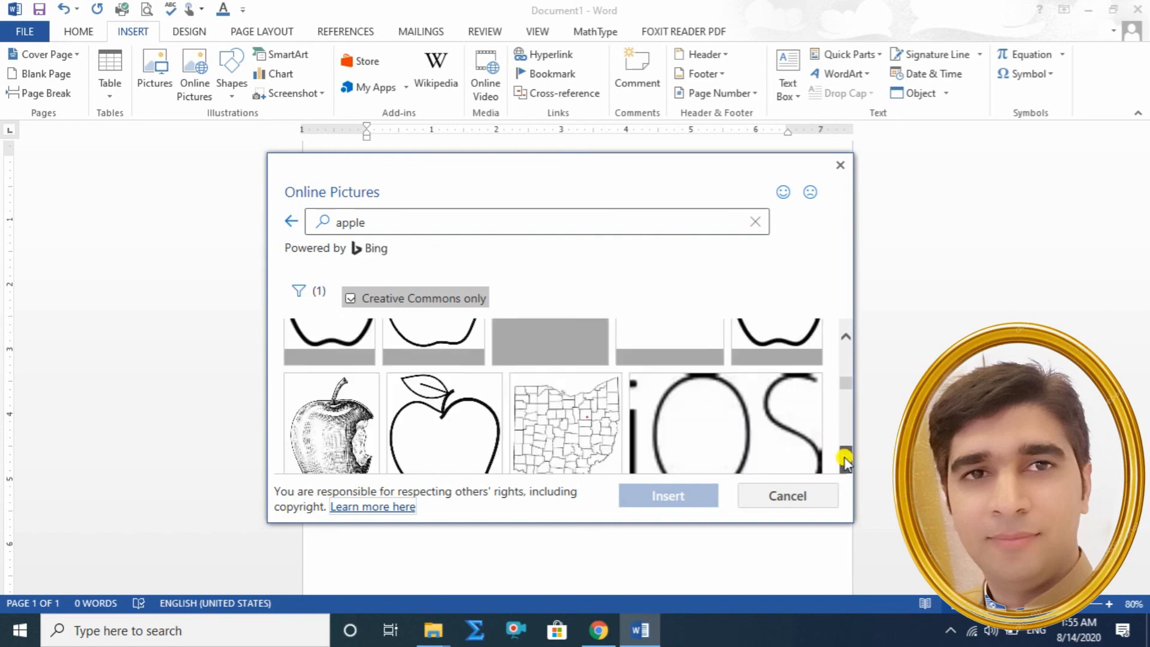
click(418, 418)
click(673, 505)
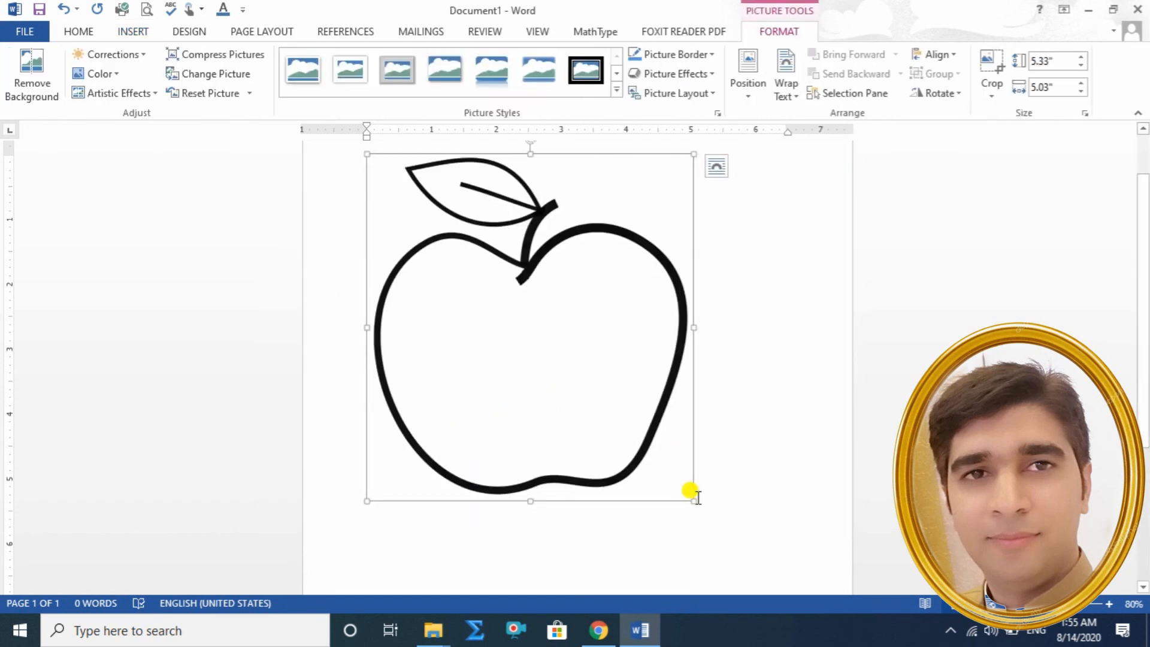
- Shrink the apple outline drawing to about 3.49" by 3.29" and change its layout from inline to a freely movable text wrapping option
drag(689, 497, 578, 377)
drag(505, 320, 547, 277)
click(603, 164)
click(695, 277)
- Resize the apple outline to about 2.84" by 2.68" and move it across the page to the left margin
drag(537, 301, 756, 271)
drag(595, 381, 672, 334)
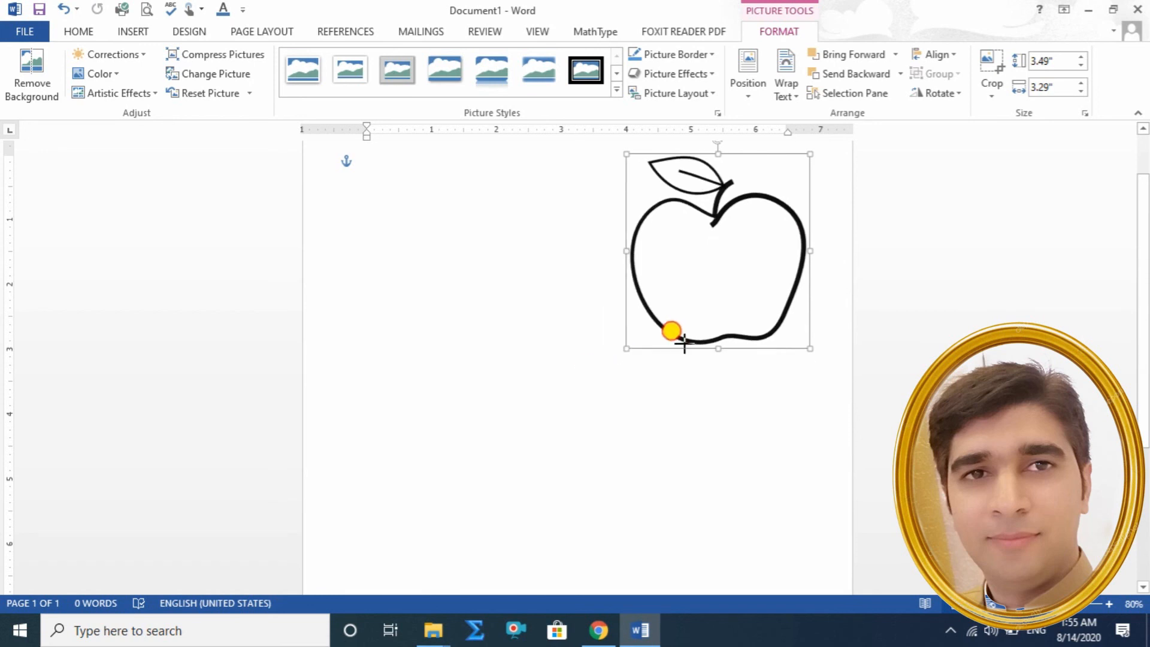
drag(706, 269, 649, 316)
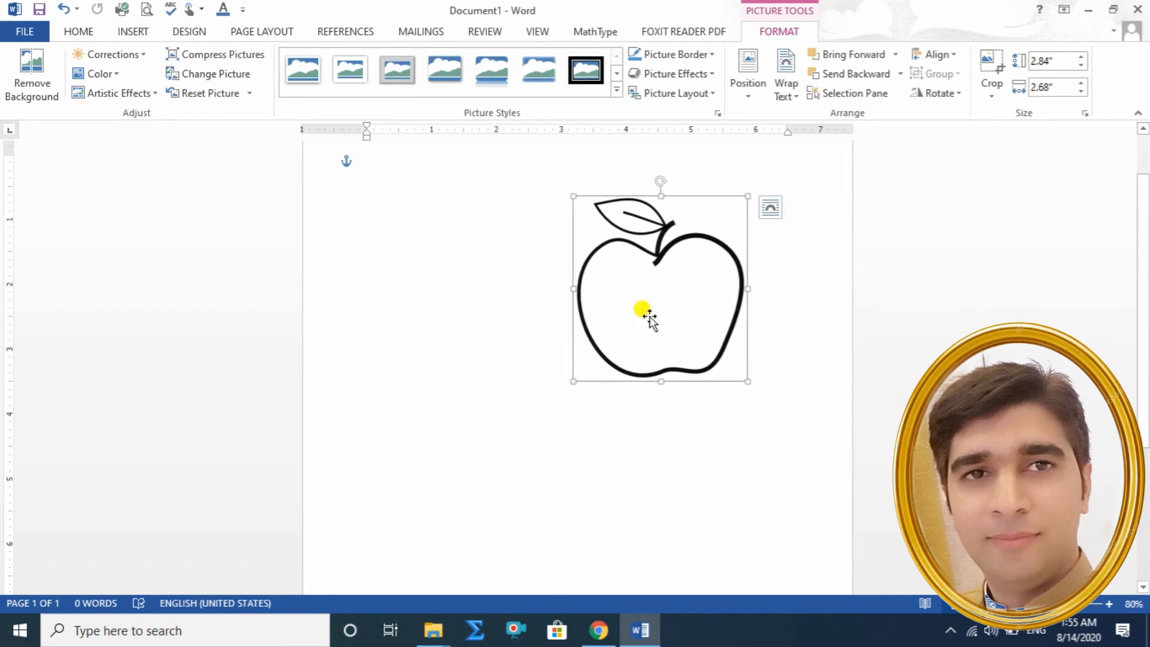
drag(657, 278, 445, 285)
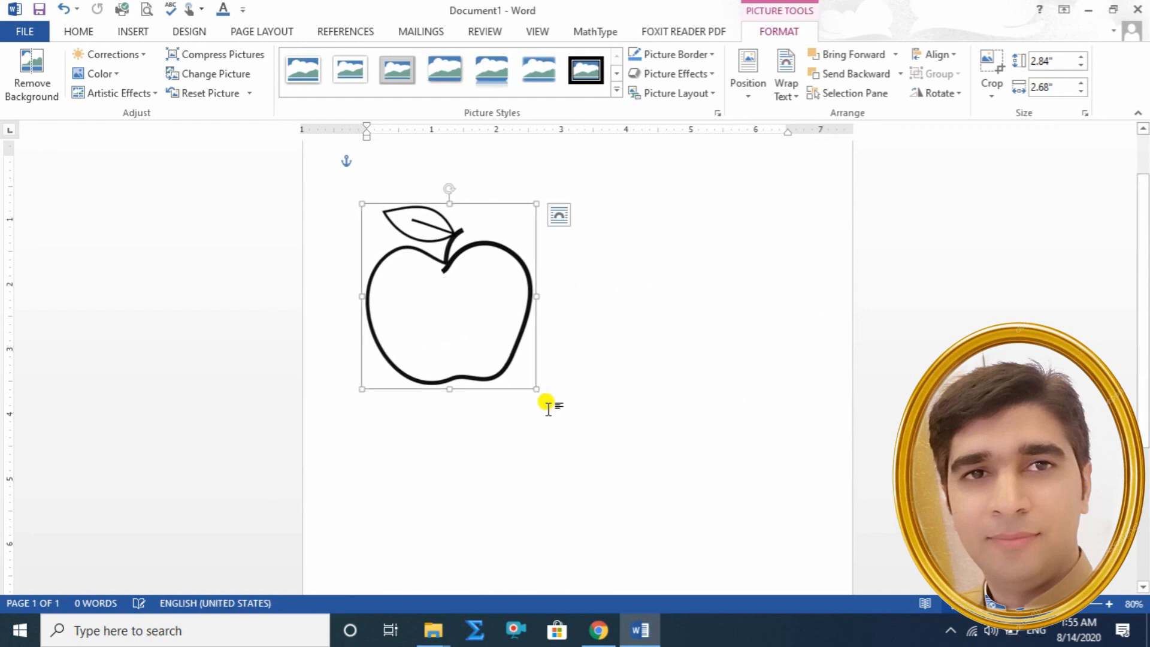
- Shrink the apple outline to about 1.9" by 1.79" and place it near the horizontal middle of the page's upper part
drag(533, 381, 480, 328)
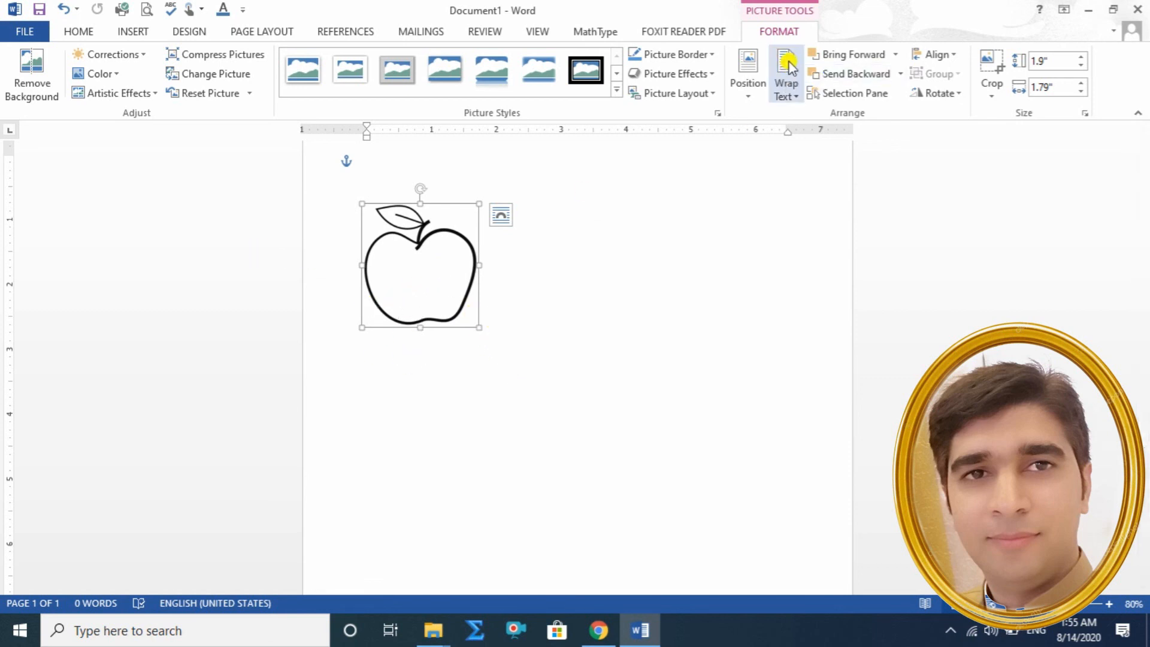
drag(364, 298, 590, 300)
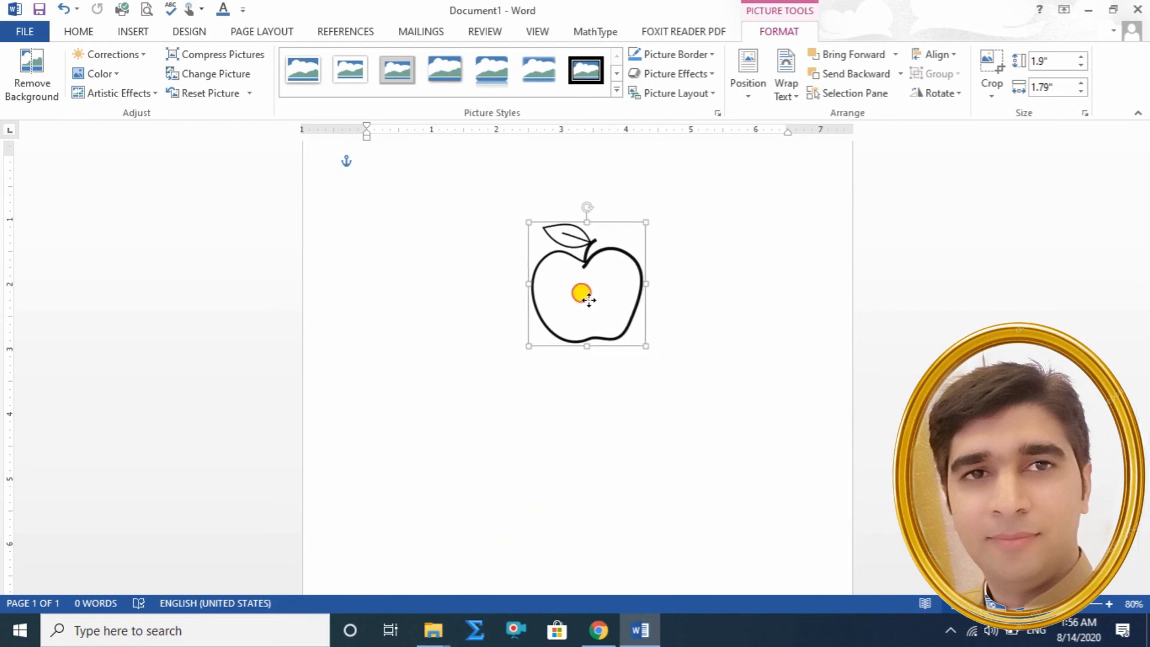
drag(589, 299, 589, 300)
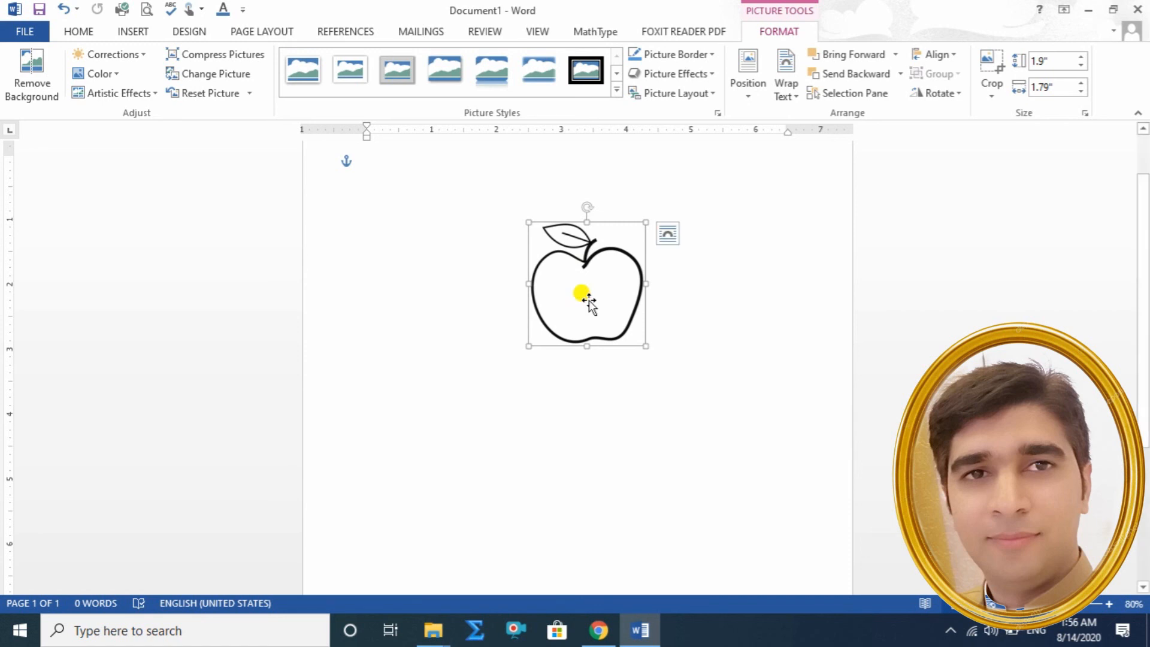